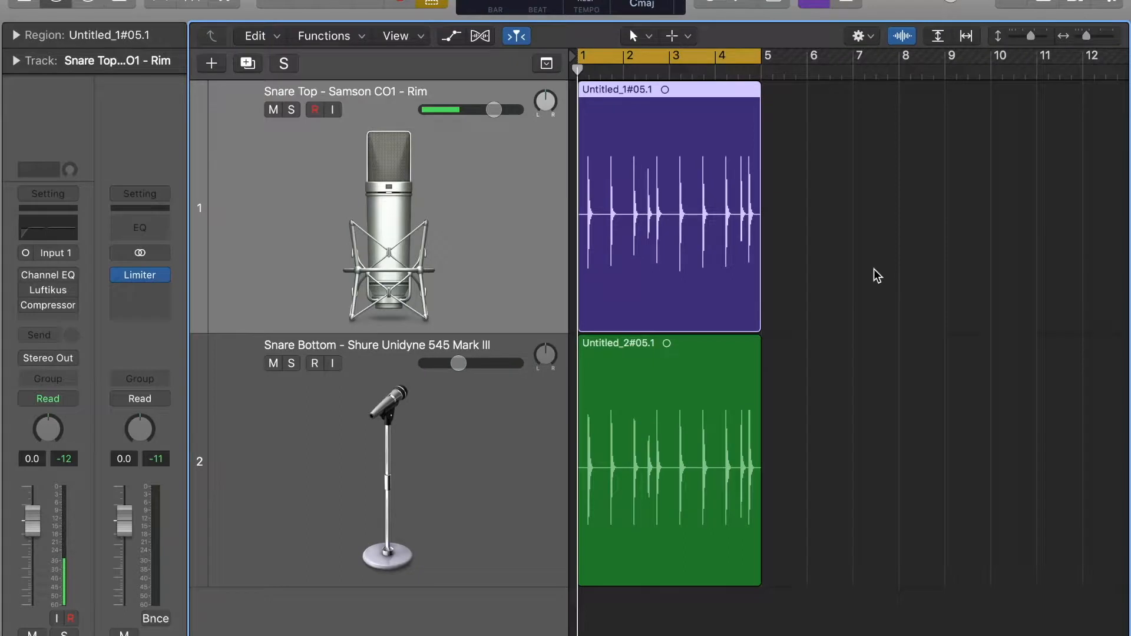
Step: Engage Phase Invert in the Gain plug-in on the Snare Bottom track and close the plug-in
click(457, 547)
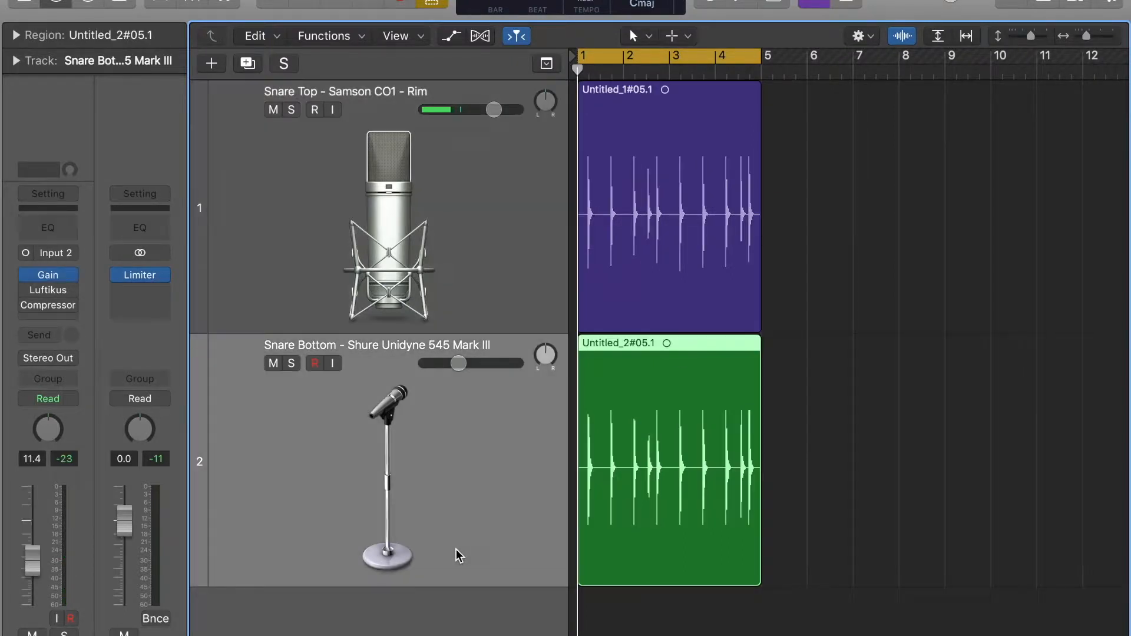
click(942, 390)
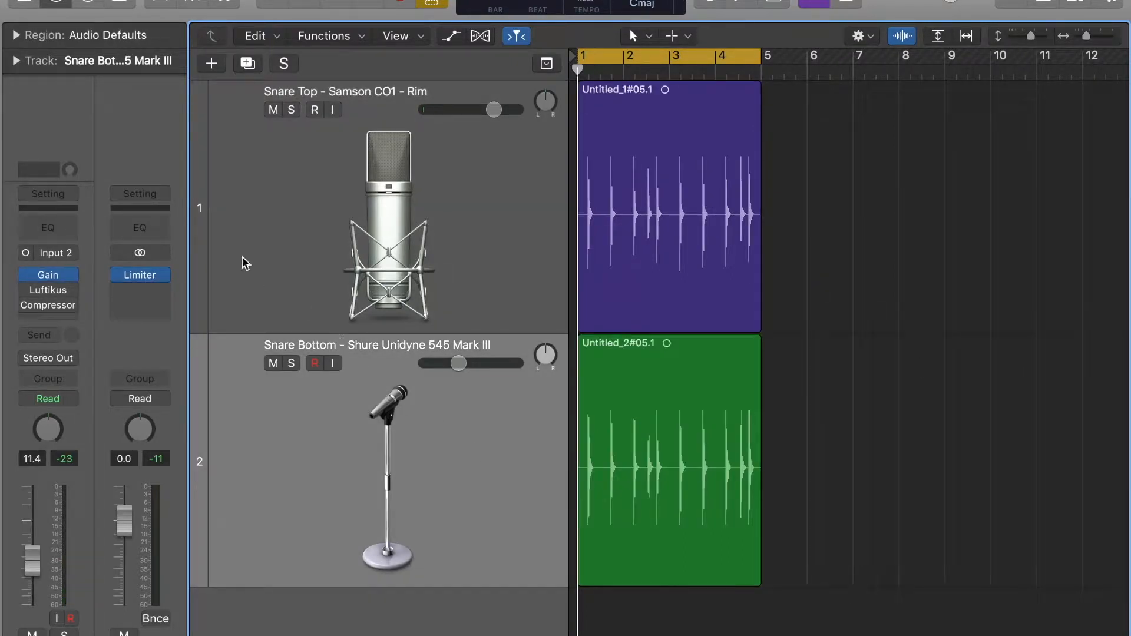
click(48, 272)
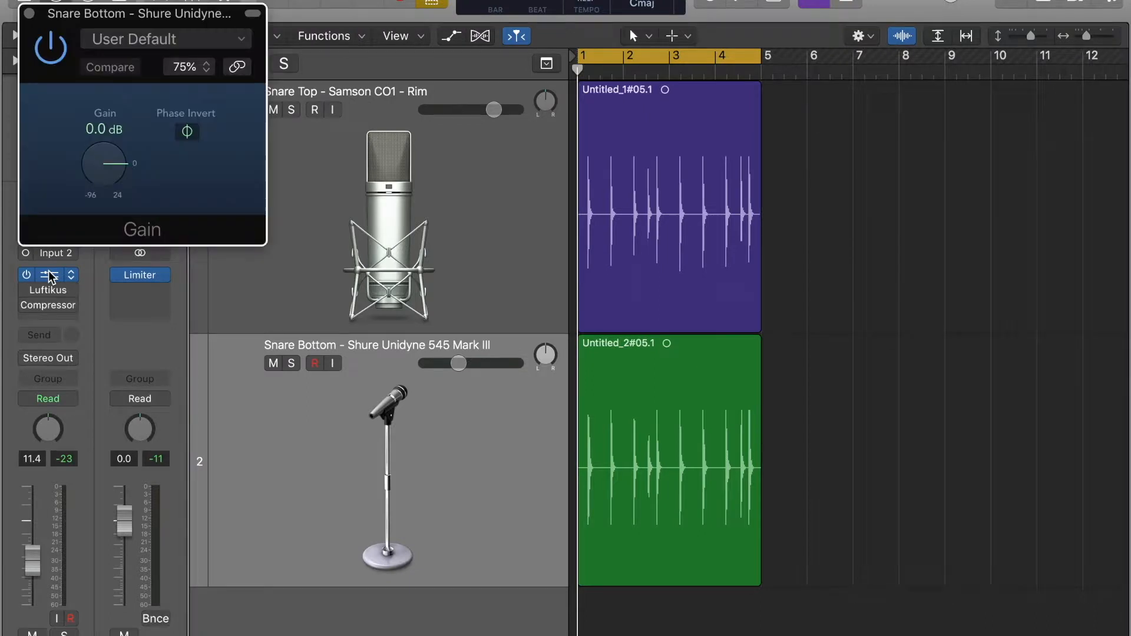
click(197, 136)
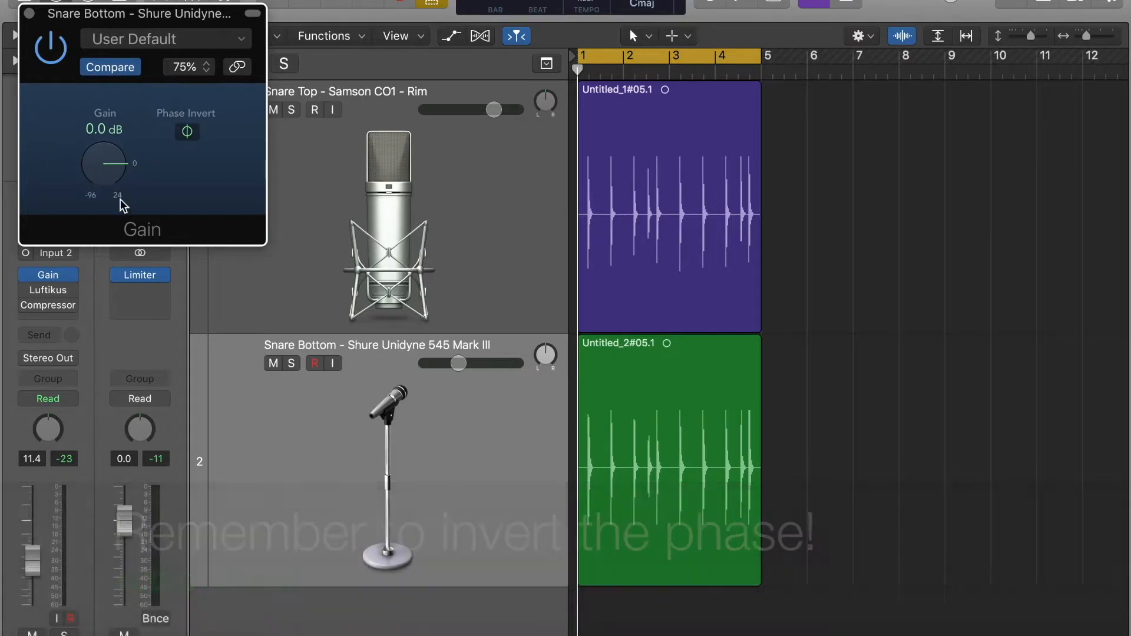
drag(130, 20, 207, 77)
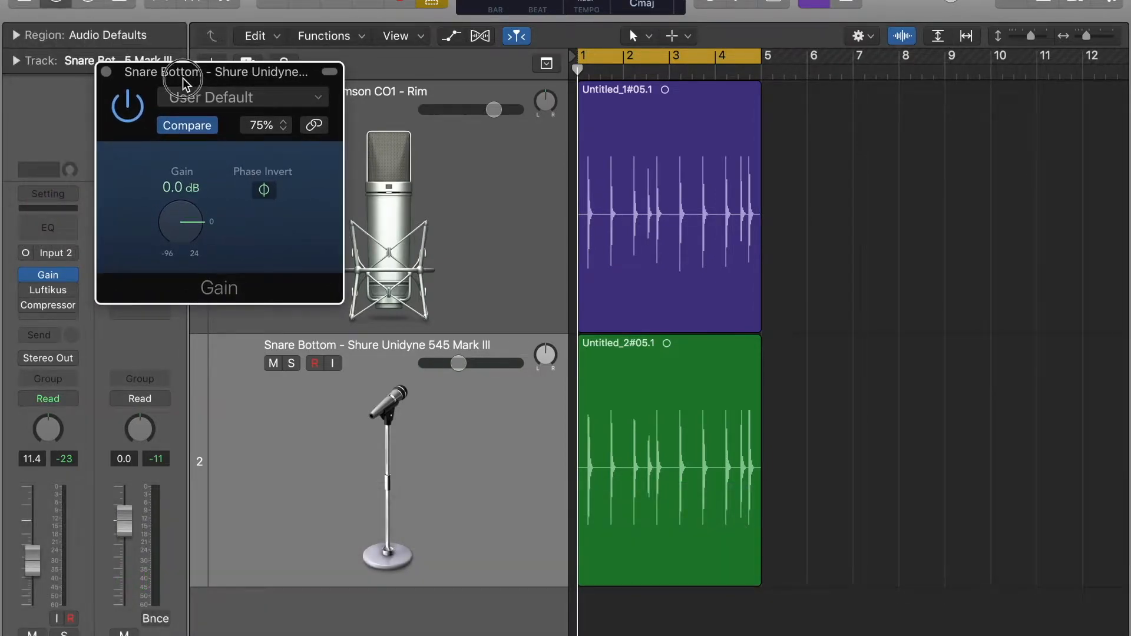
drag(183, 78, 156, 77)
click(85, 72)
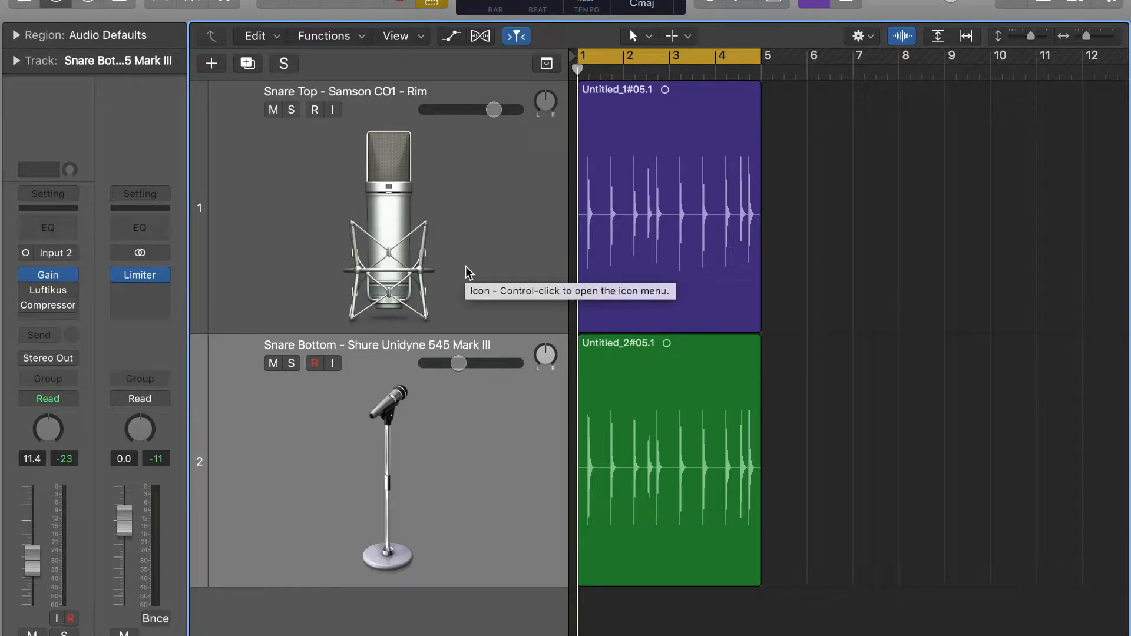
Step: Solo the Snare Top track and play the loop to audition it alone
click(473, 209)
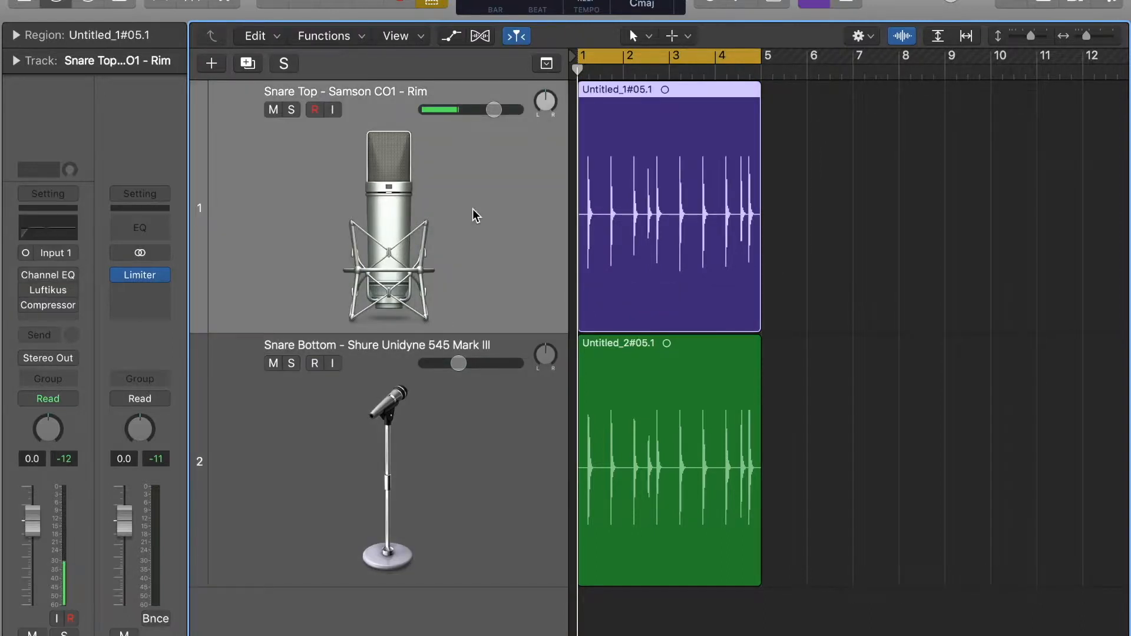
click(295, 109)
key(space)
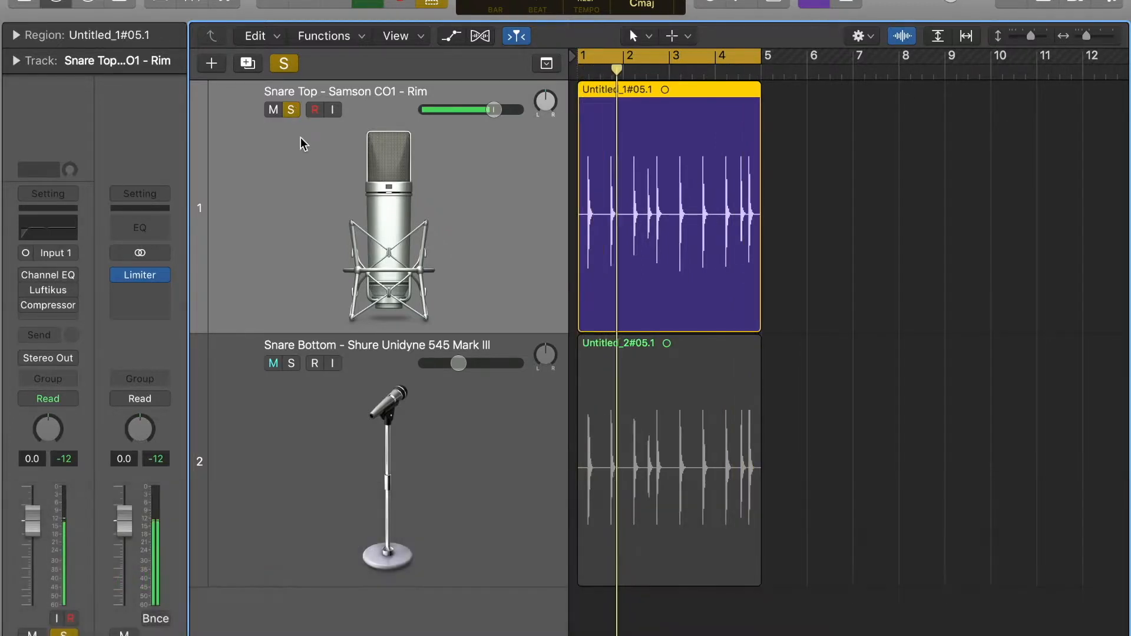
Step: Audition the Snare Bottom track soloed at a raised volume, clear the solo, and lower its volume again before stopping playback
click(291, 363)
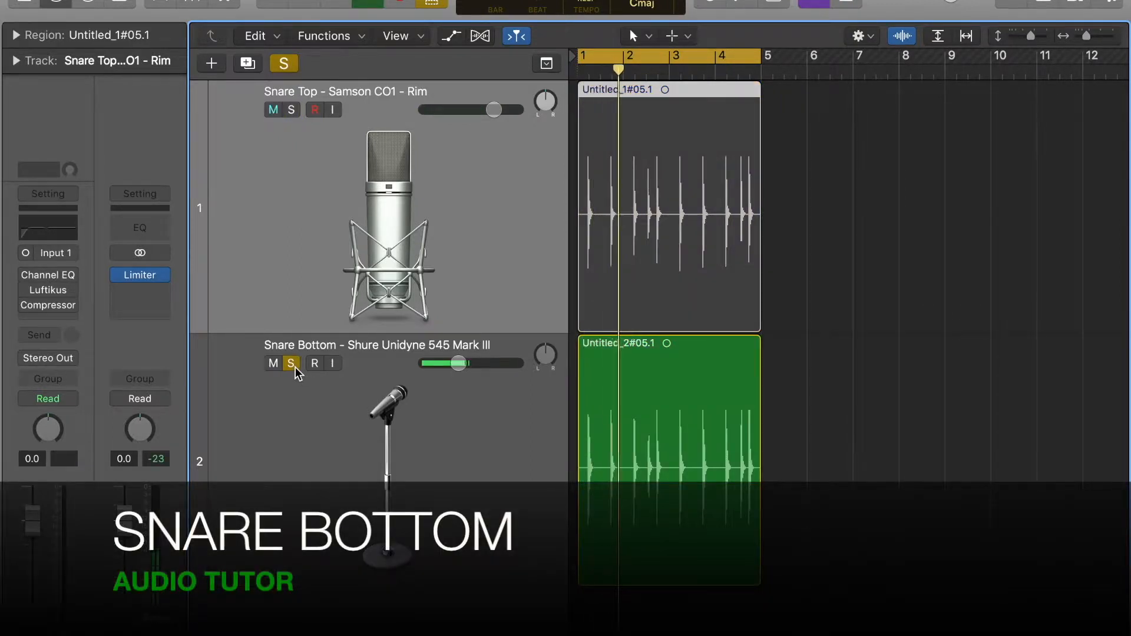
drag(458, 364, 522, 369)
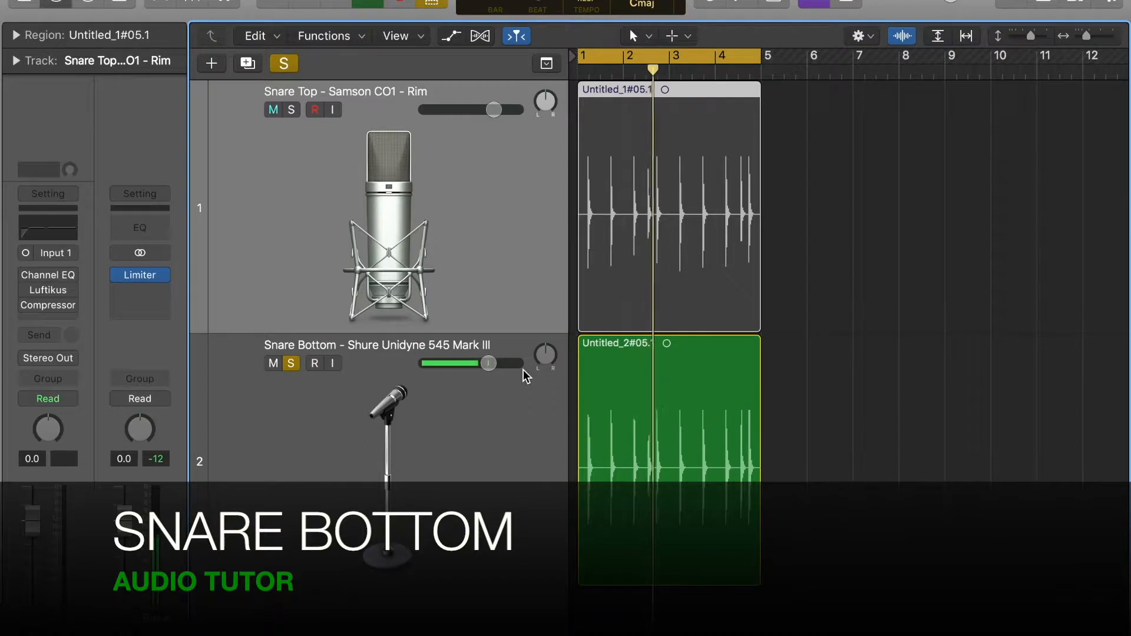
click(283, 63)
drag(488, 362, 422, 372)
key(space)
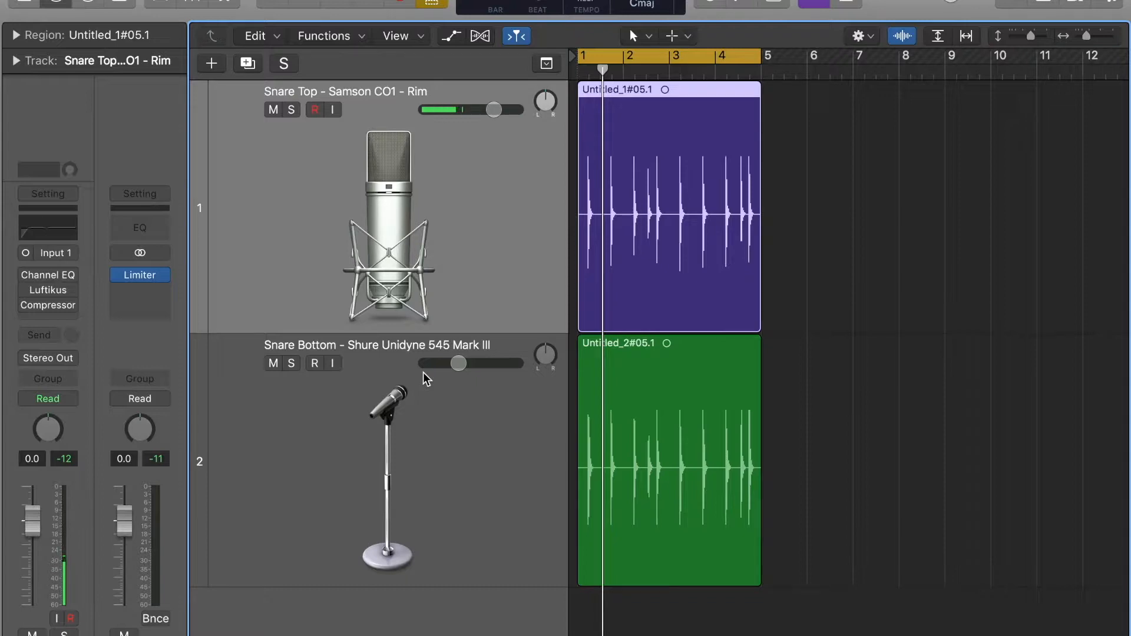
Step: Lower the Snare Bottom volume to -13.6 dB, look at both tracks' channel strips, and pull the volume fully down to -∞
mouse_move(460, 364)
mouse_down()
mouse_move(471, 364)
mouse_move(436, 364)
mouse_move(452, 366)
mouse_up()
click(403, 424)
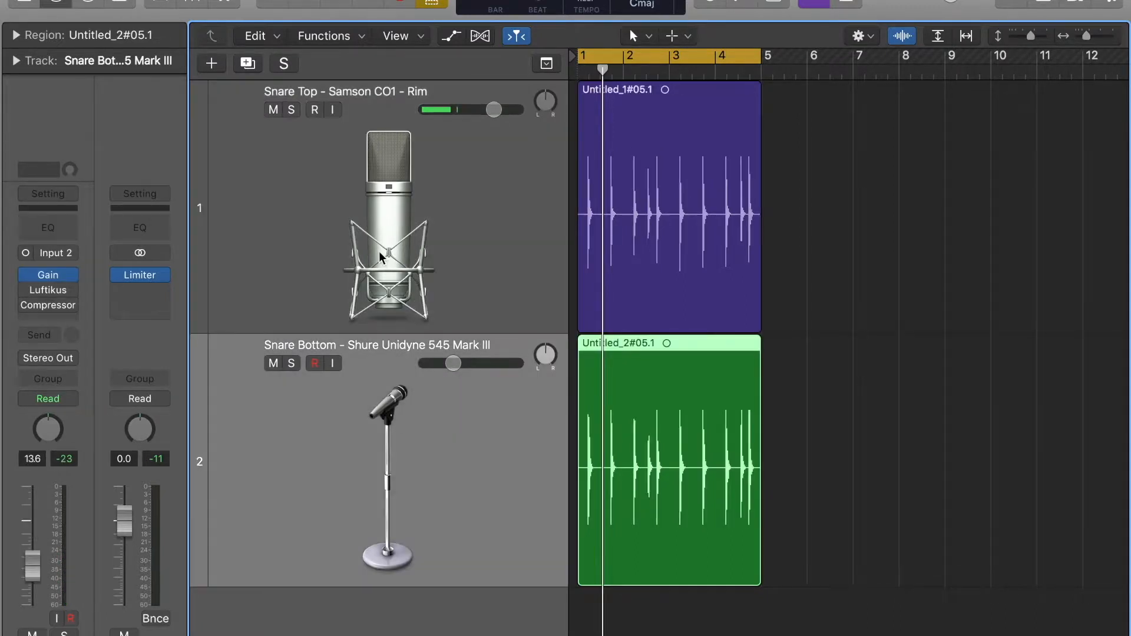
click(379, 251)
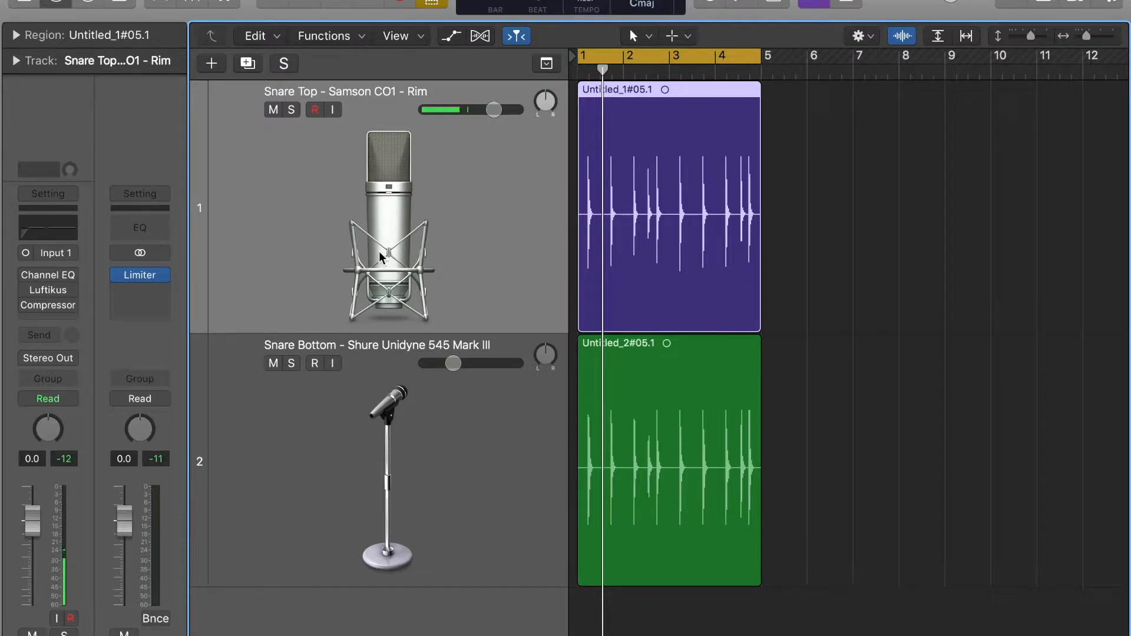
click(361, 414)
drag(455, 366, 424, 371)
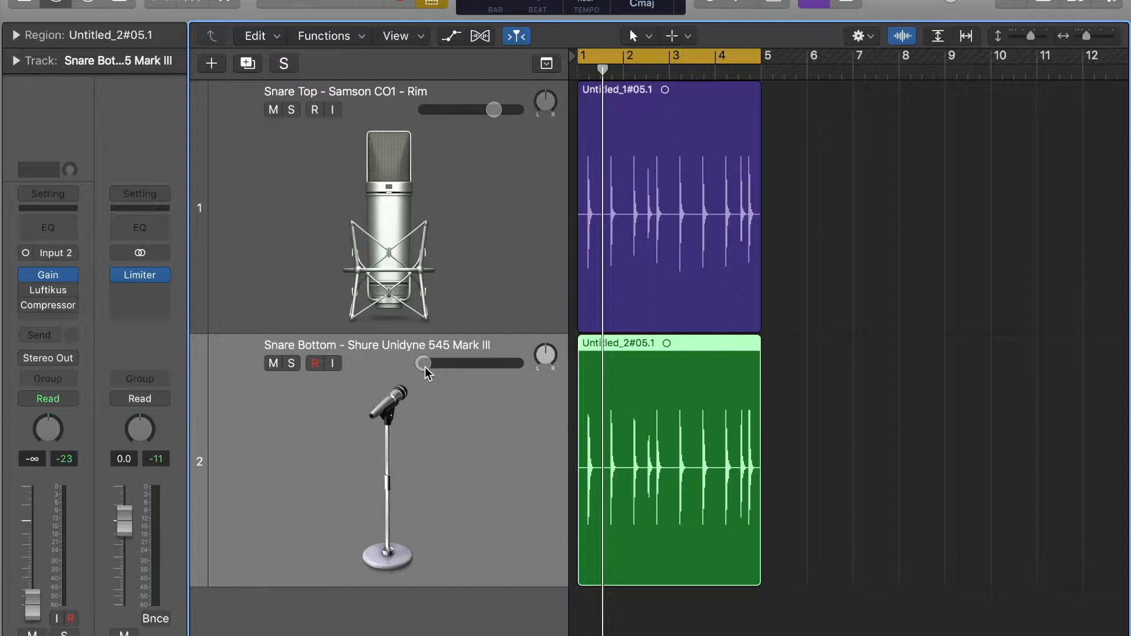
Step: Raise the Snare Bottom volume to 0.0 dB and play both snare tracks together at equal level
drag(425, 363, 542, 377)
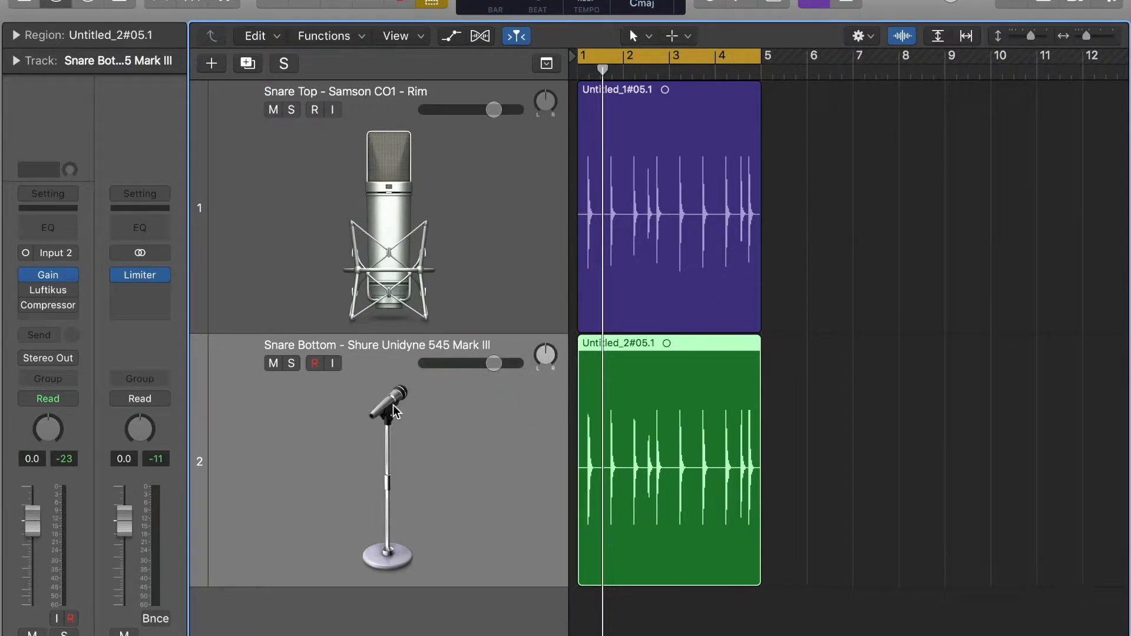
key(space)
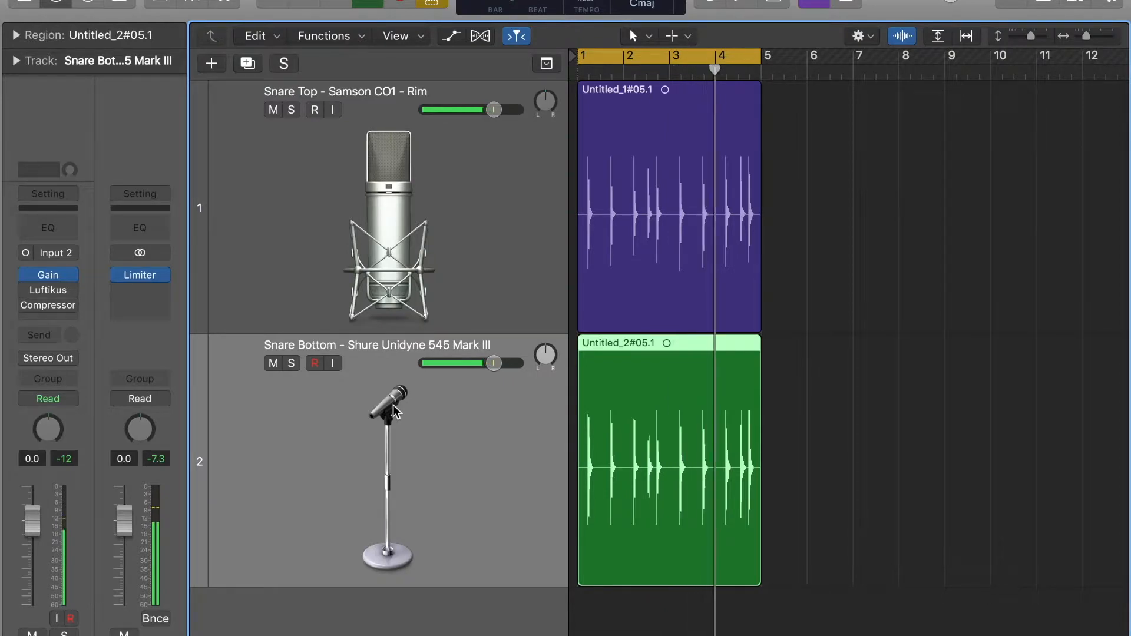
key(space)
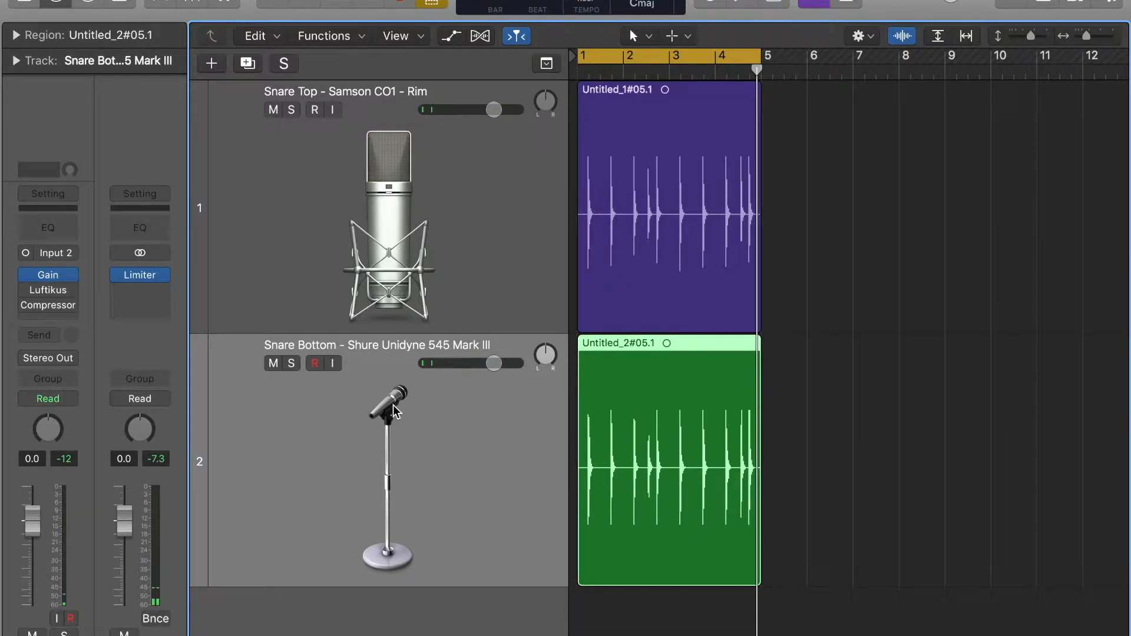
Step: Set the Snare Bottom volume to -12.0 dB and play the blend with Snare Top
drag(495, 363, 457, 364)
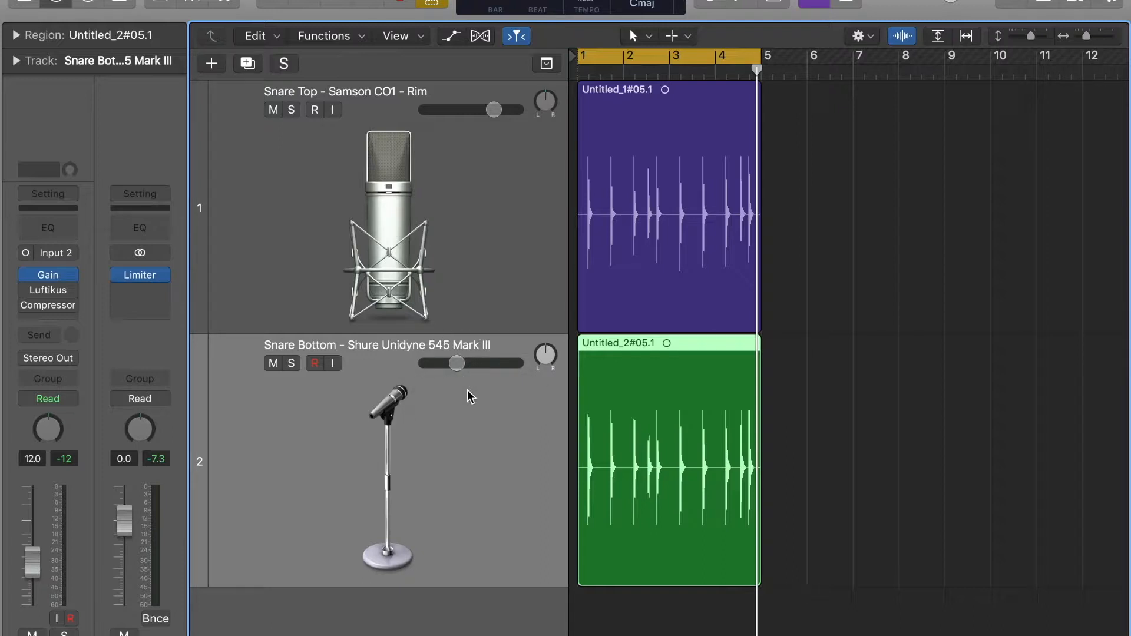
key(space)
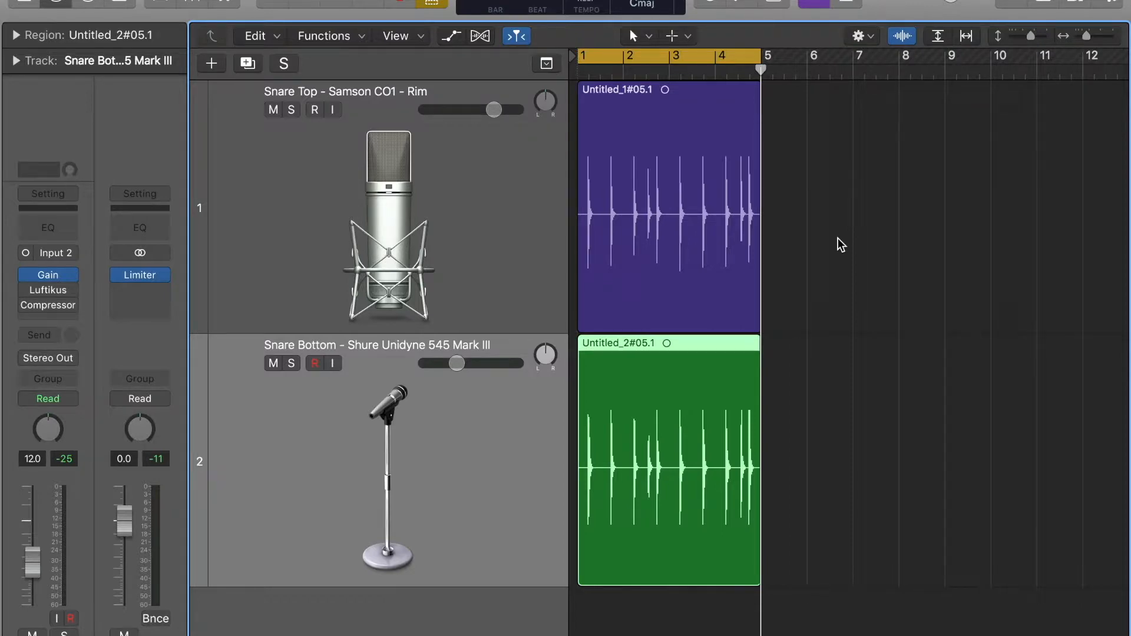
Step: Open the Channel EQ on the Snare Top track and move its window slightly upward
click(245, 202)
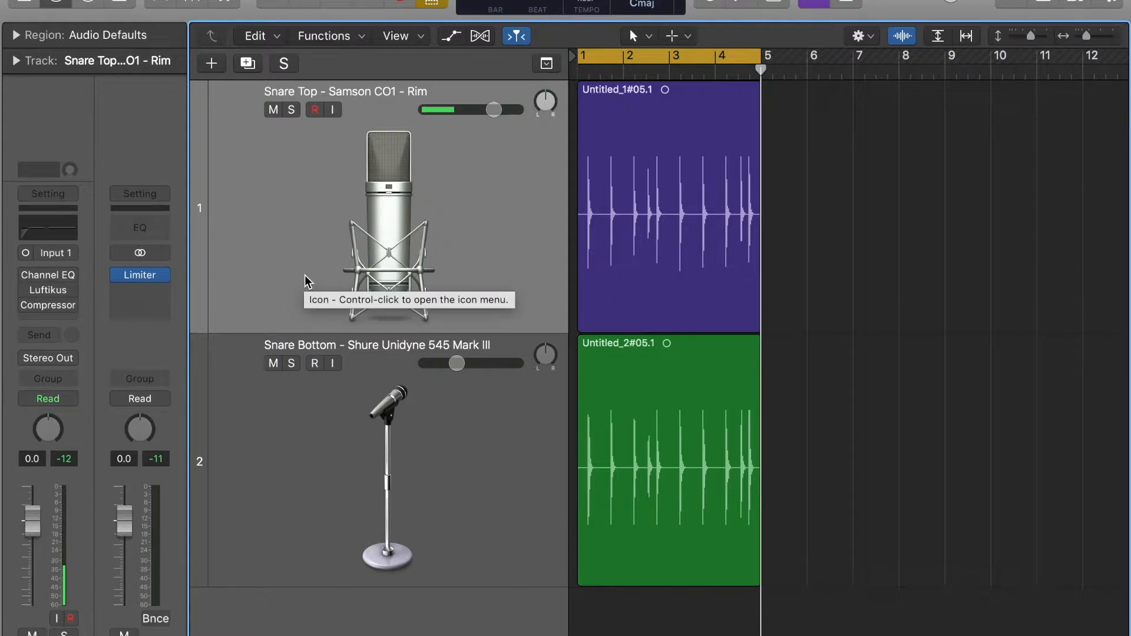
click(50, 277)
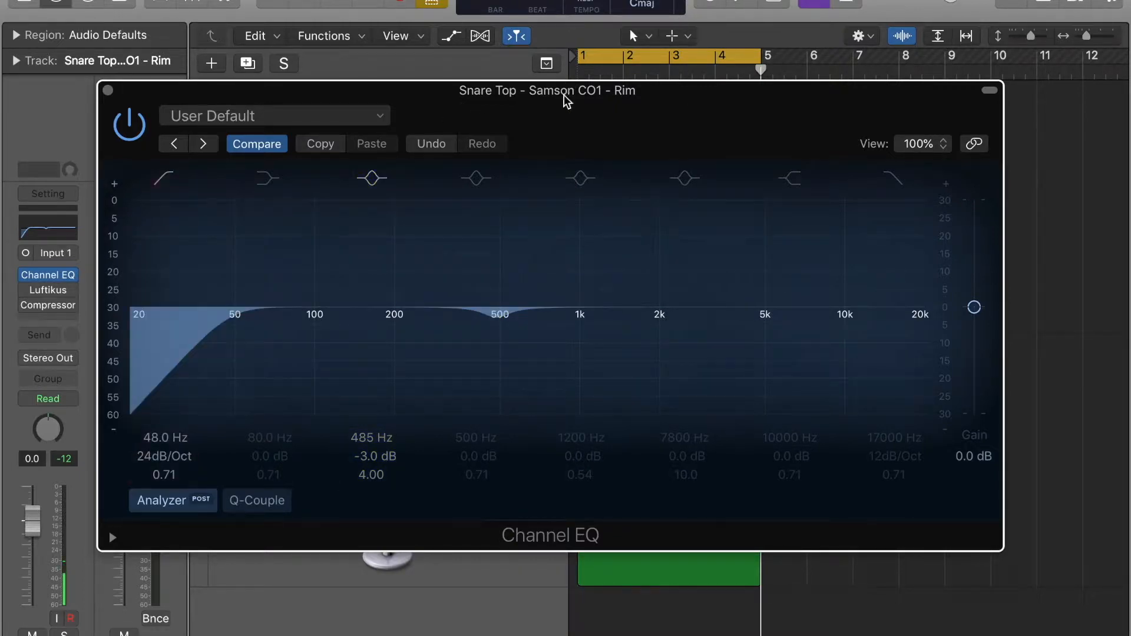
drag(566, 96, 564, 73)
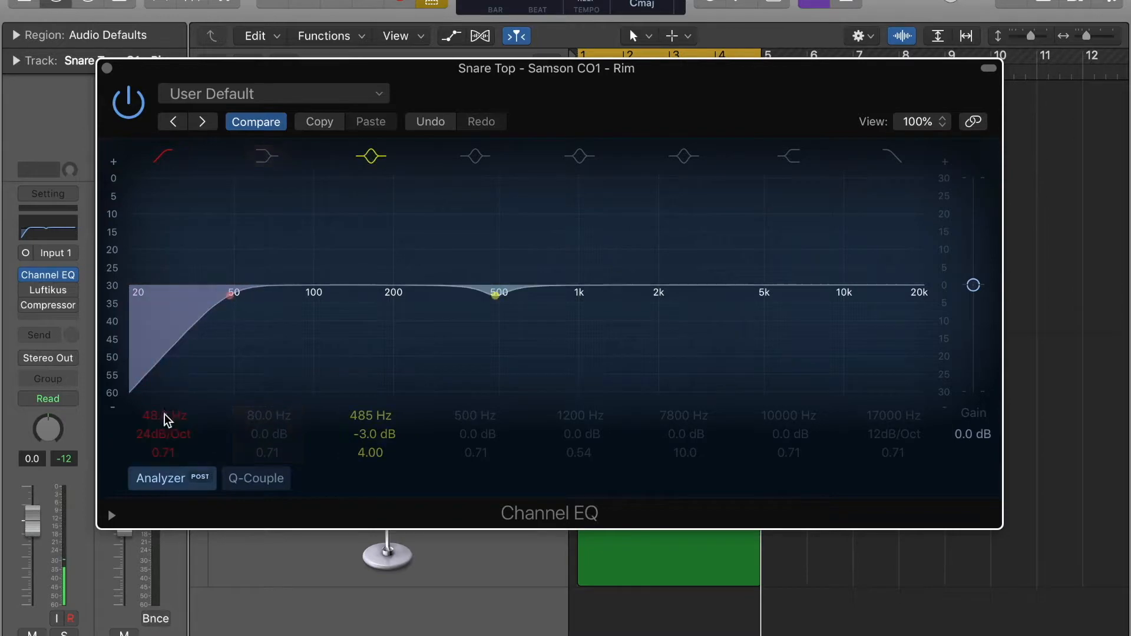
Step: Switch off the low-cut and 485 Hz bands and play the loop to examine the unprocessed snare in the Analyzer
click(163, 156)
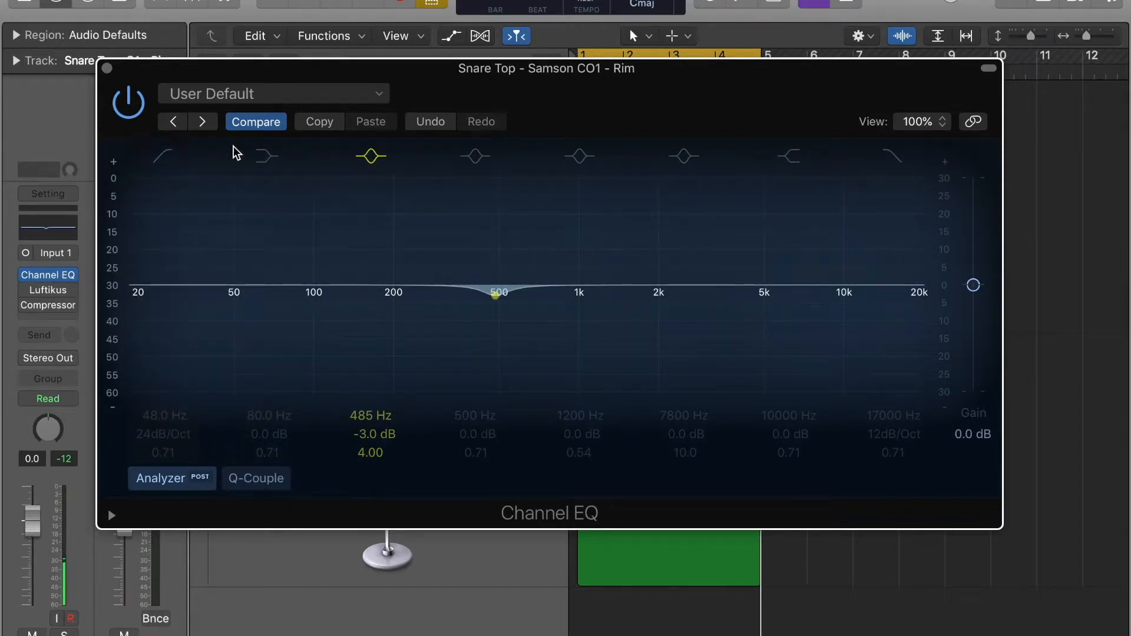
click(367, 156)
click(150, 478)
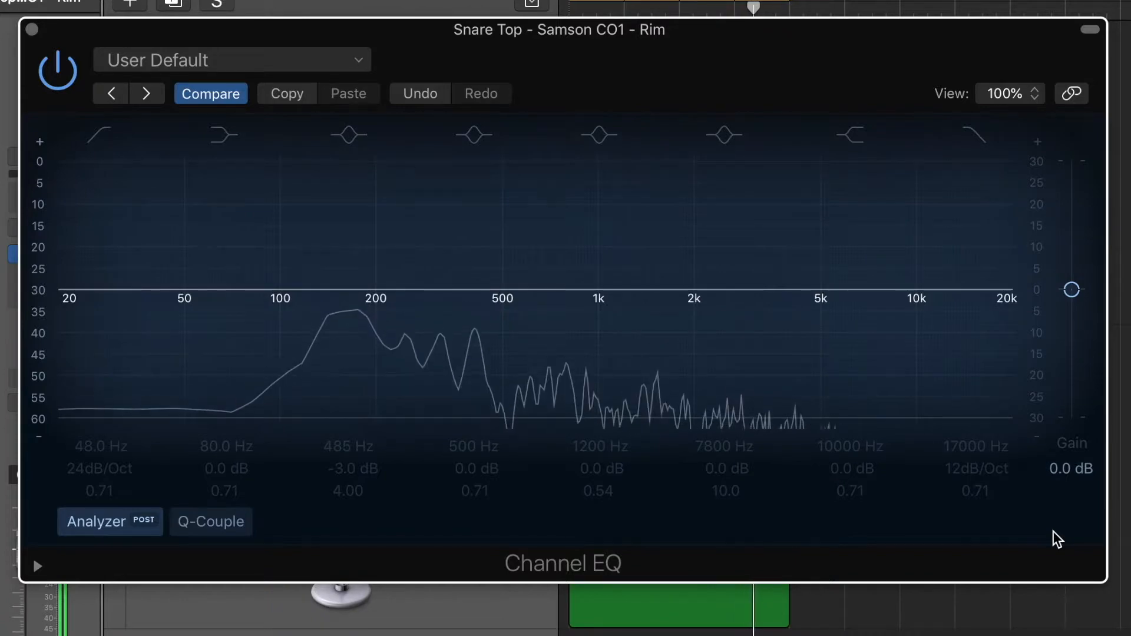
key(space)
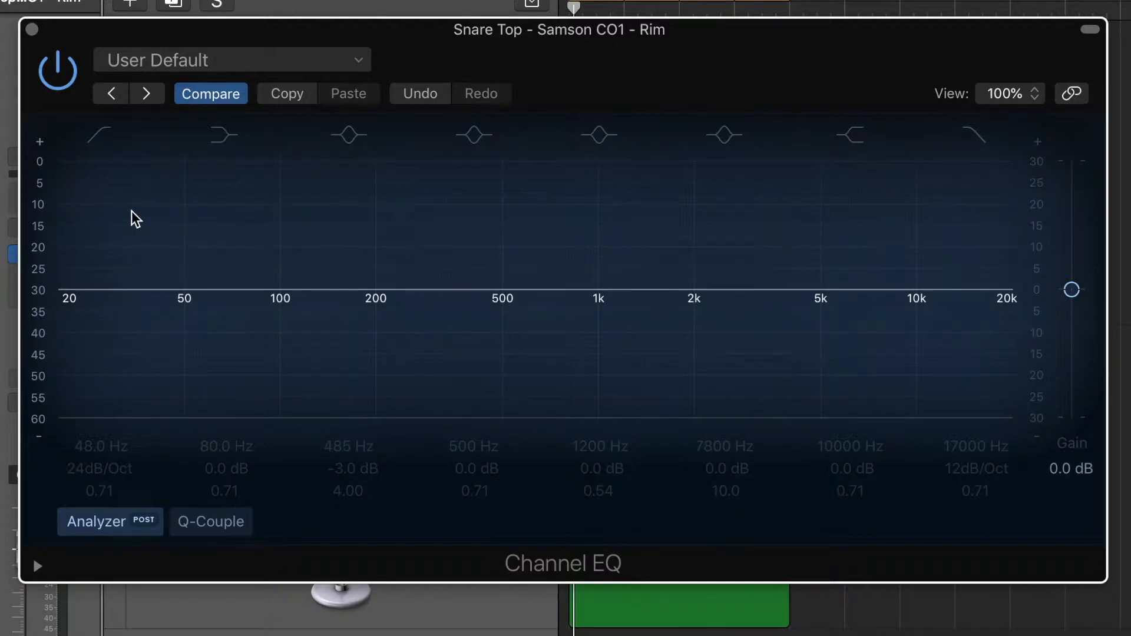
Step: Enable the 48 Hz low-cut band, try a 48 dB/Oct slope, and set the slope to 24 dB/Oct
click(102, 133)
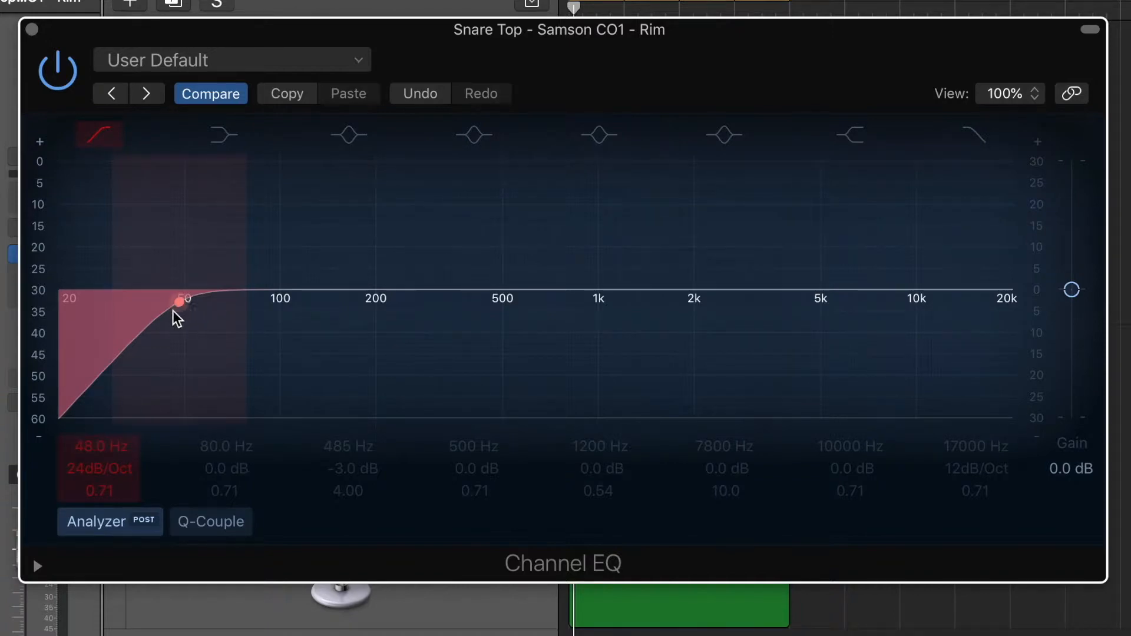
drag(90, 465, 90, 464)
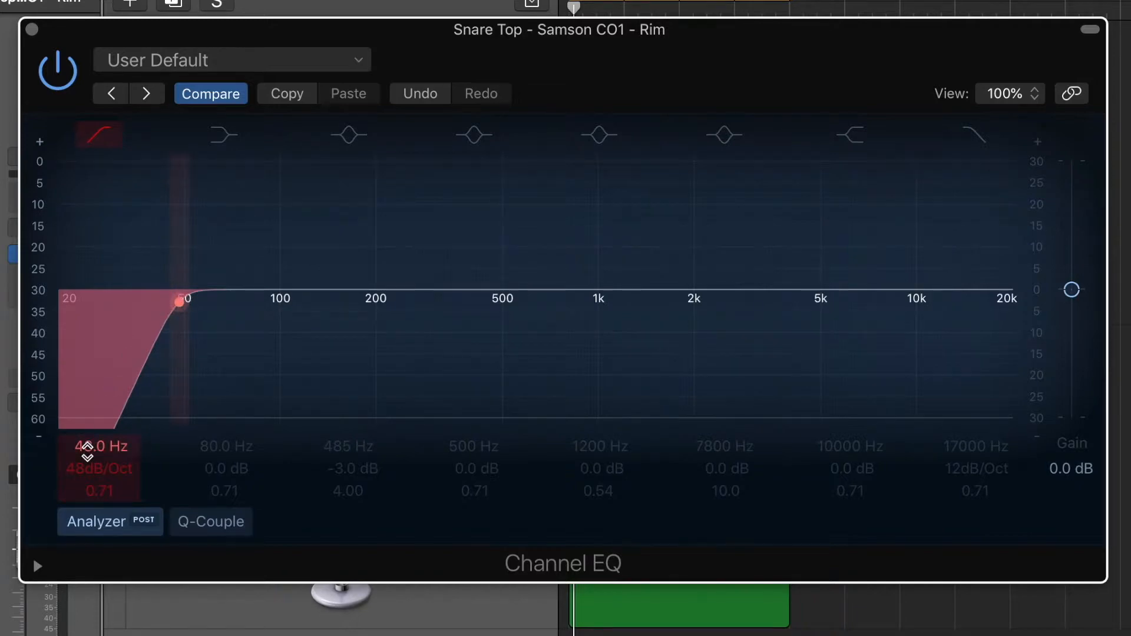
drag(87, 472, 87, 485)
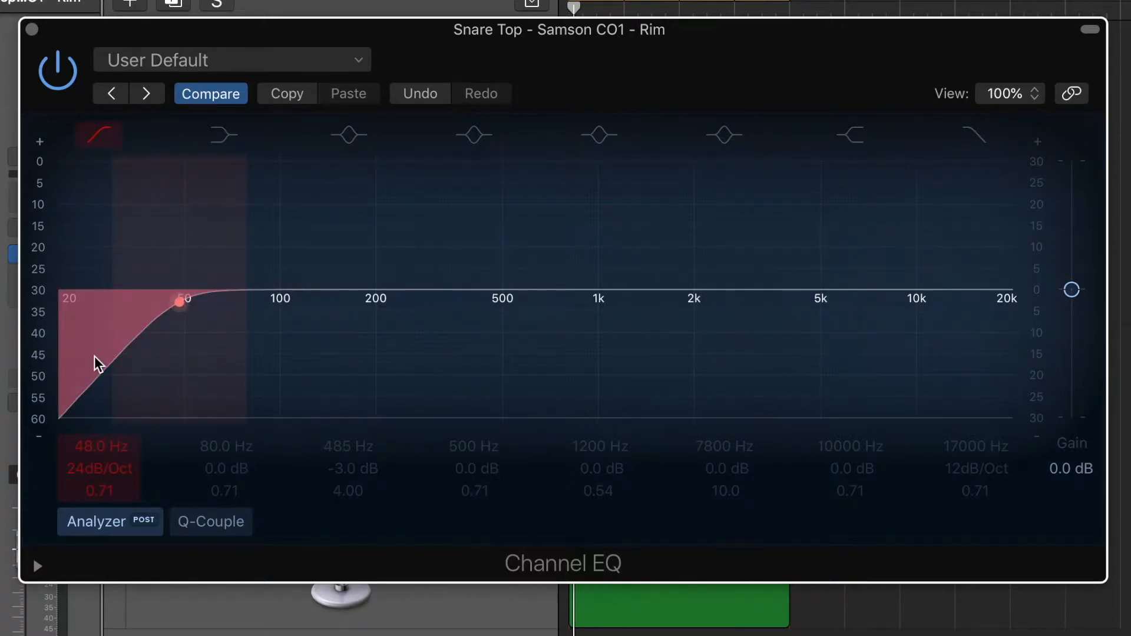
drag(500, 63, 494, 60)
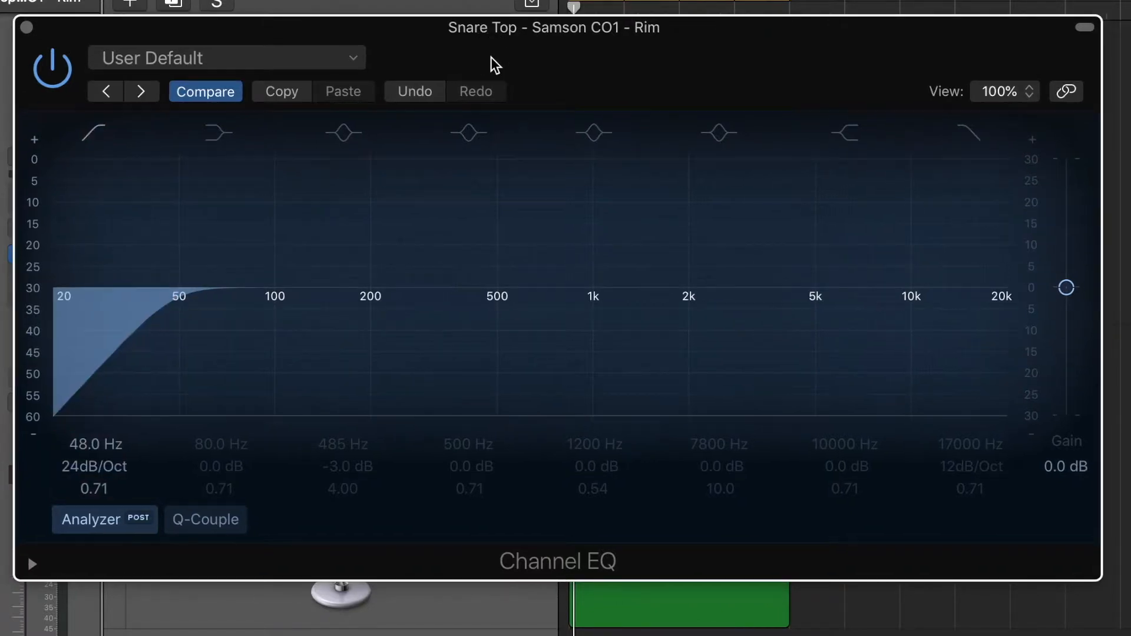
Step: Enable the 485 Hz bell band and boost its gain to +24.0 dB during playback to audition that frequency
click(353, 134)
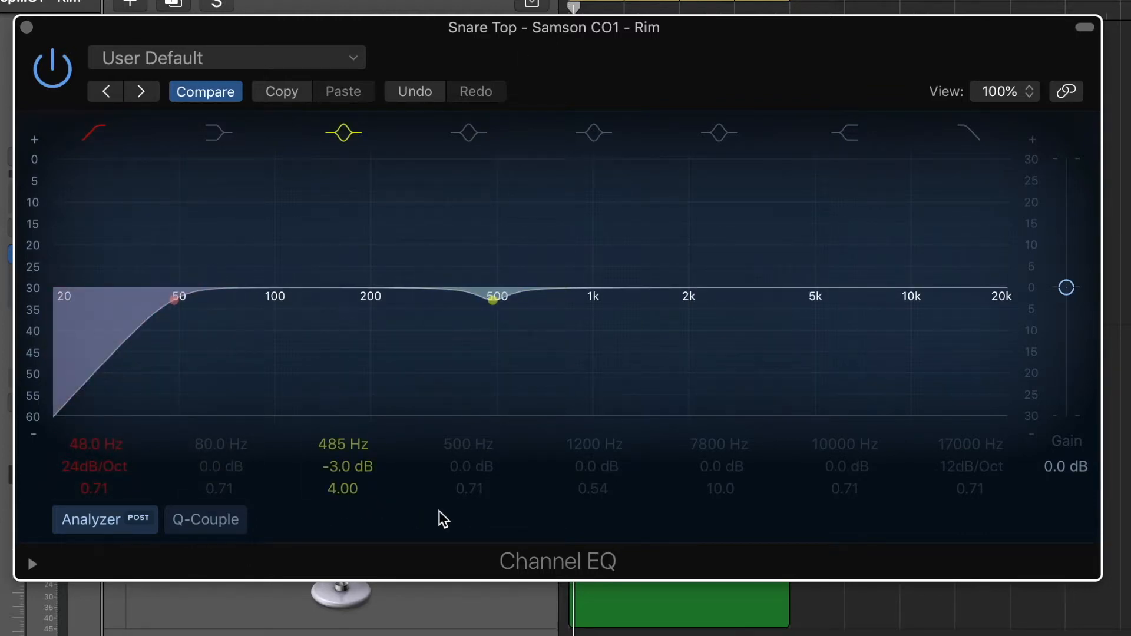
key(space)
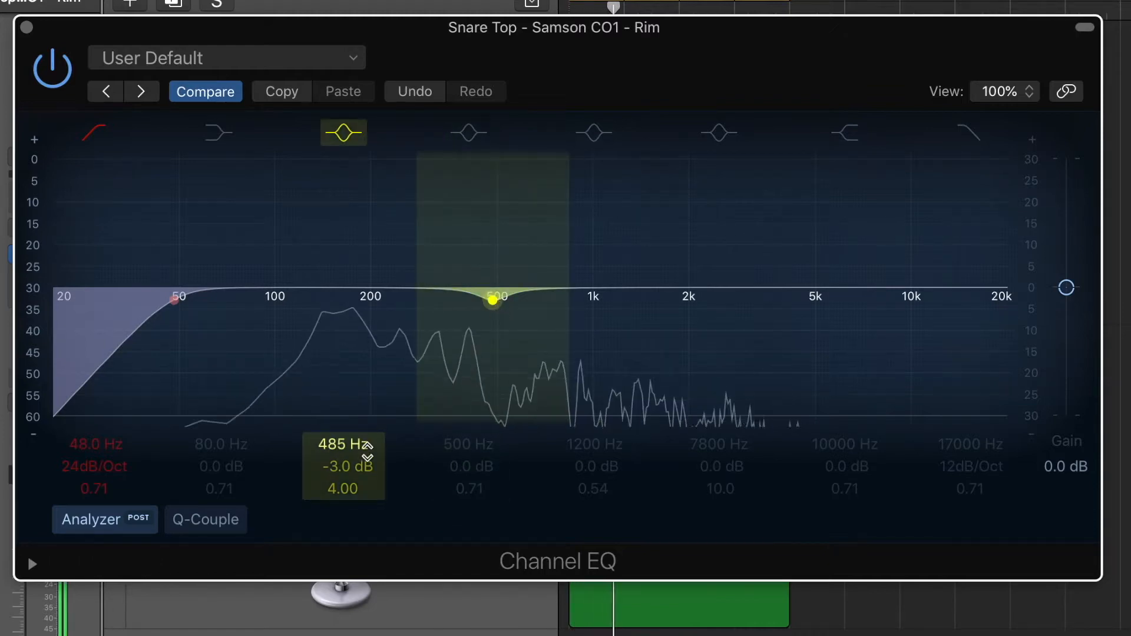
drag(336, 465, 336, 330)
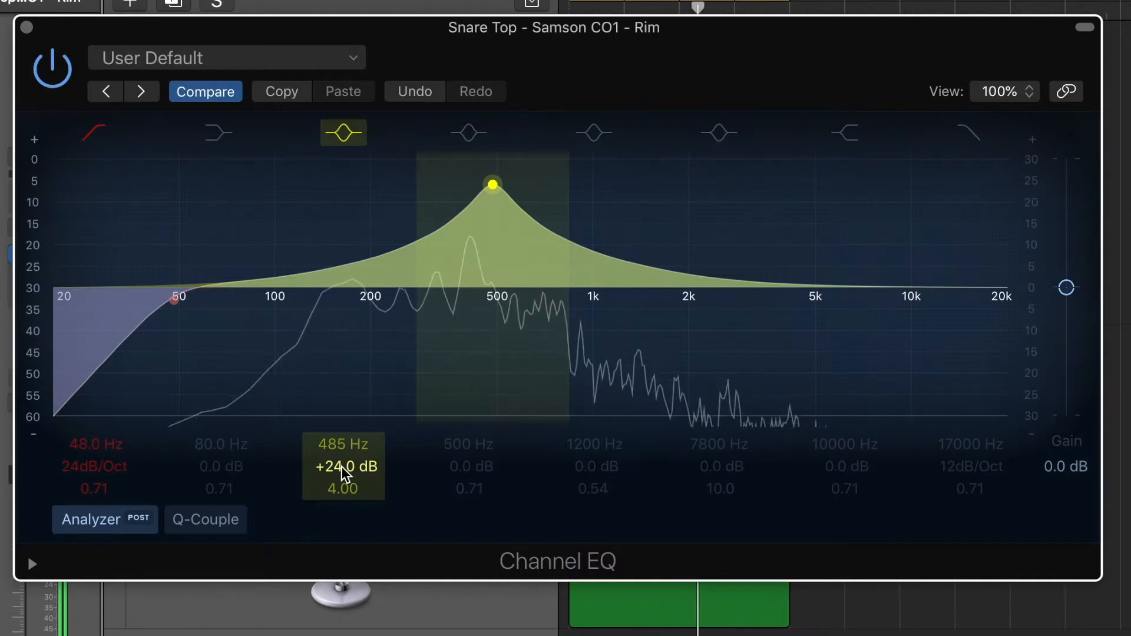
Step: Set the 485 Hz band's gain to -3 dB and close the Channel EQ
double_click(344, 468)
text(-3)
key(Return)
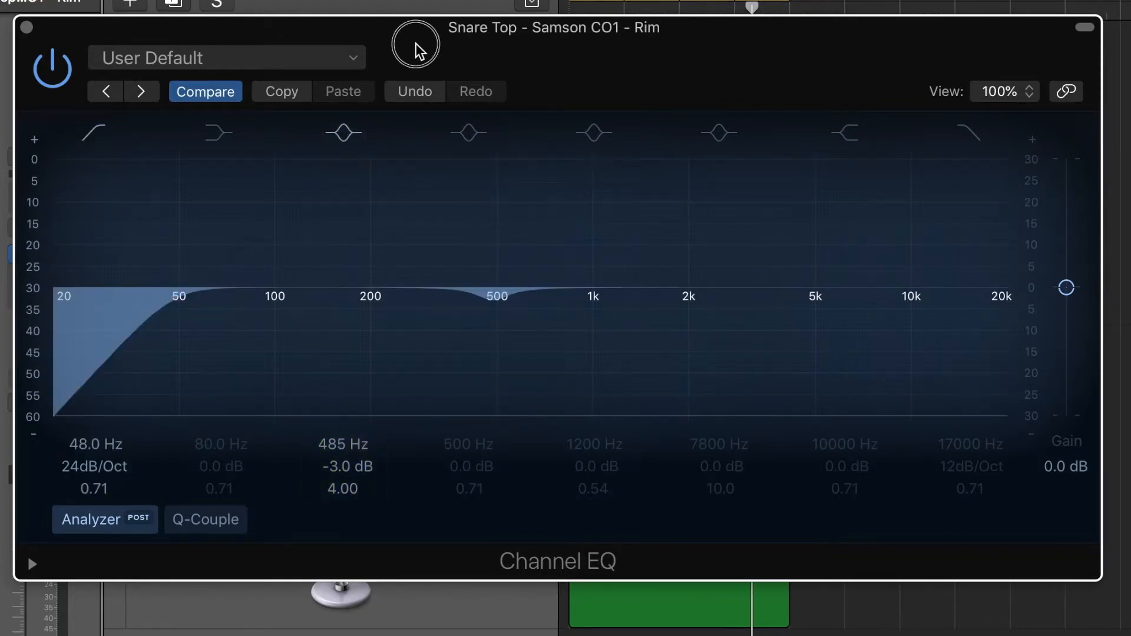
drag(416, 46, 409, 40)
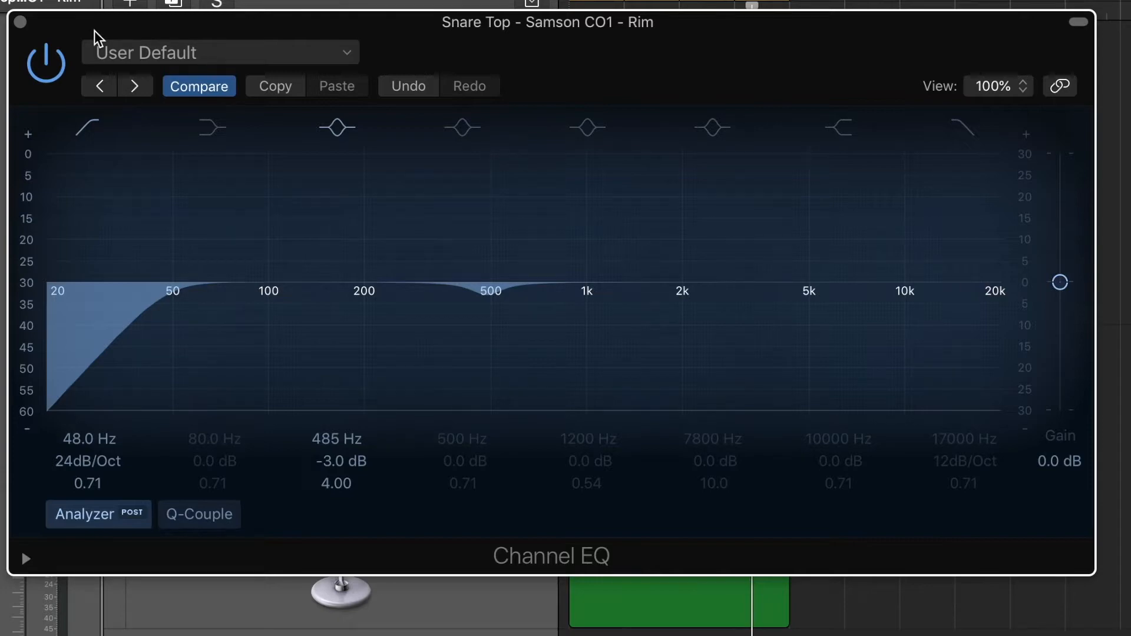
click(21, 22)
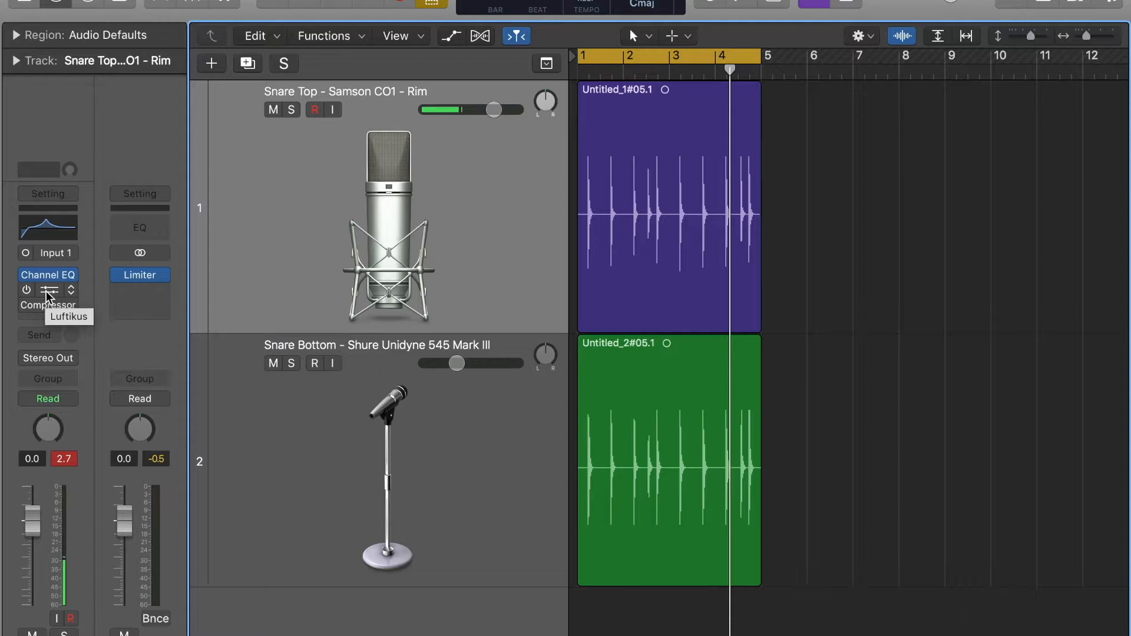
Step: Open the Luftikus EQ on the Snare Top track and switch it on with its 10k high boost
click(46, 292)
drag(246, 1, 457, 189)
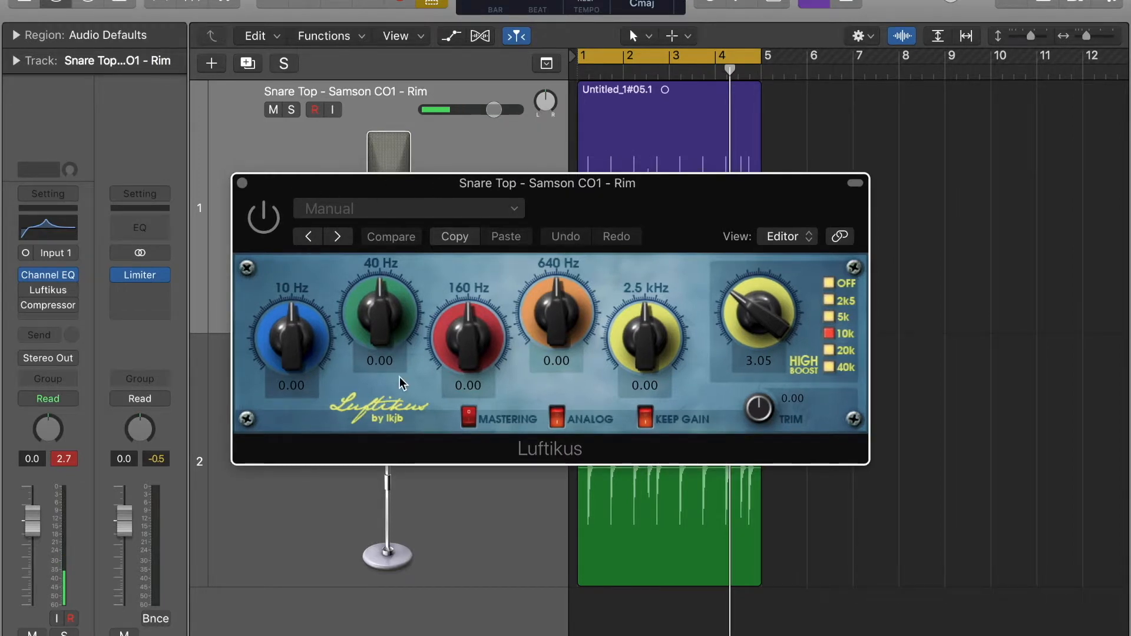
click(263, 217)
drag(372, 188, 337, 195)
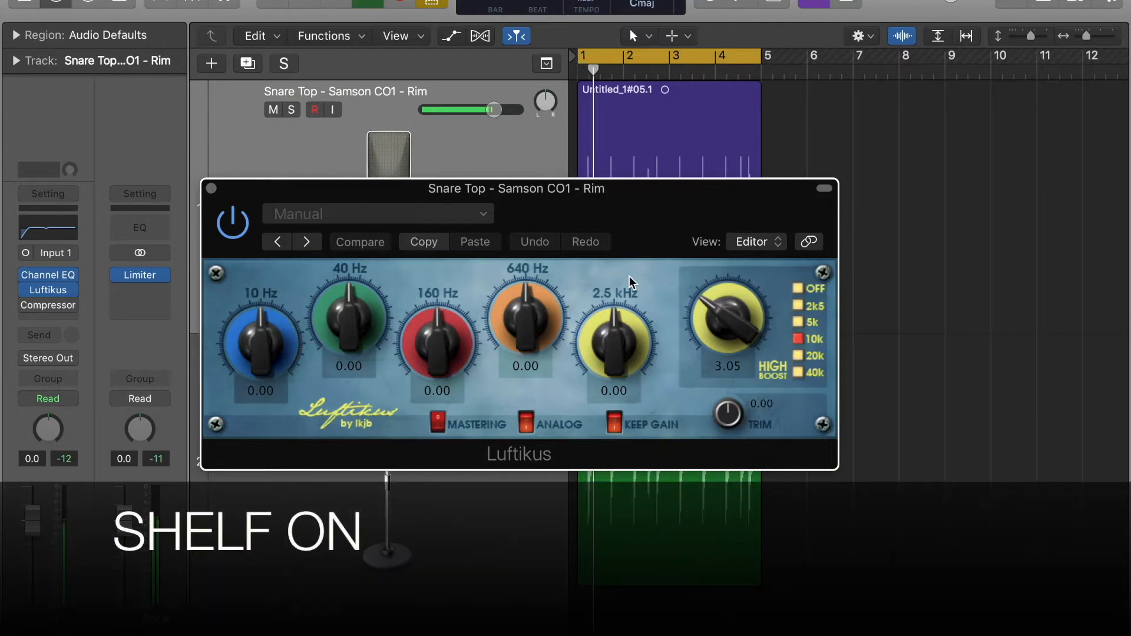
Step: Bypass and re-enable Luftikus during loop playback to compare the snare without and with the high shelf
click(232, 223)
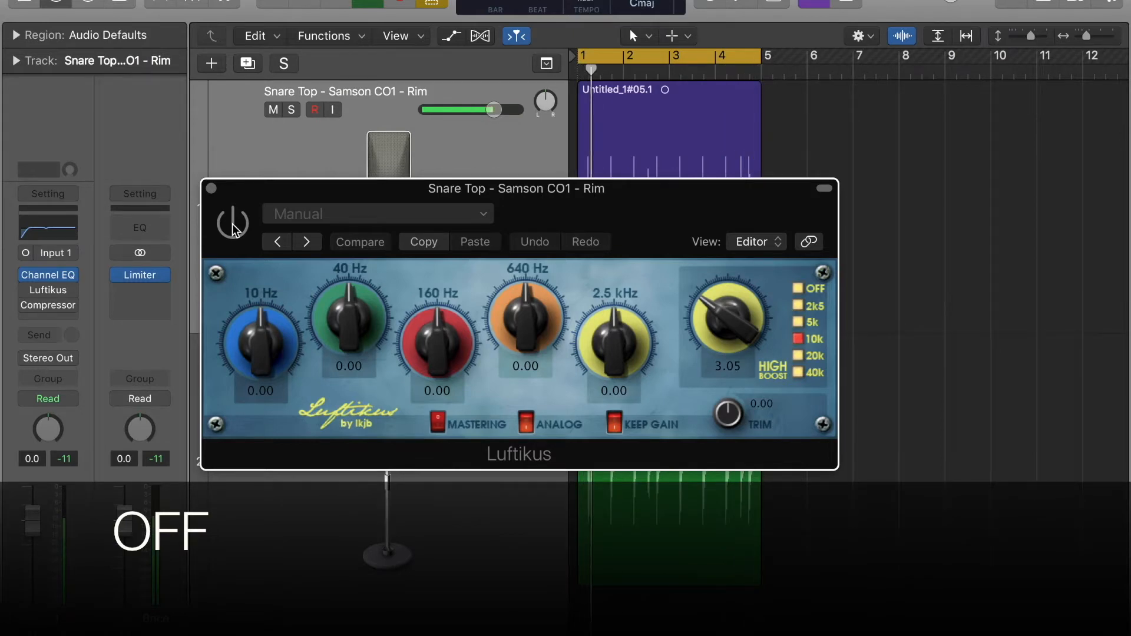
click(232, 224)
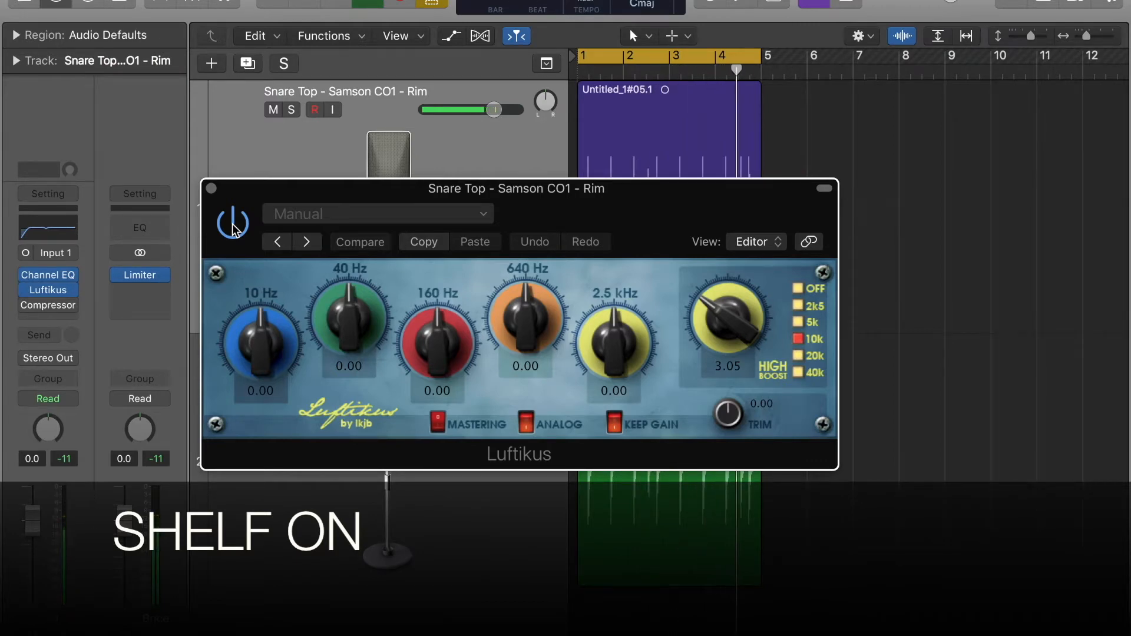
key(space)
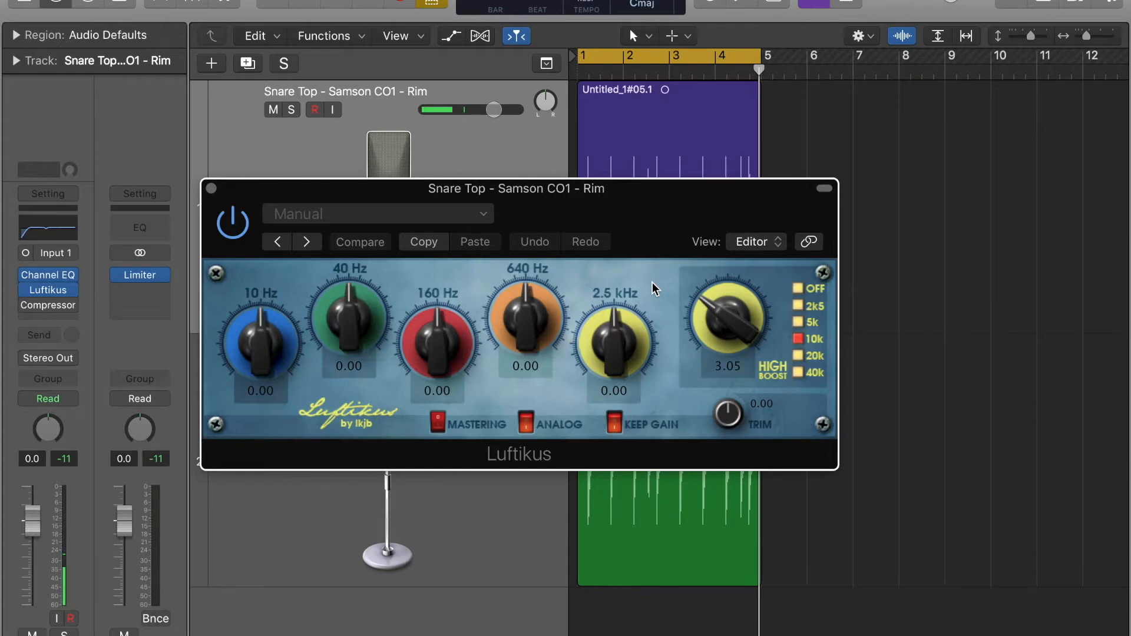
Step: Bypass and re-enable Channel EQ and Luftikus together to compare the snare's EQ, and close the Luftikus window
mouse_move(26, 279)
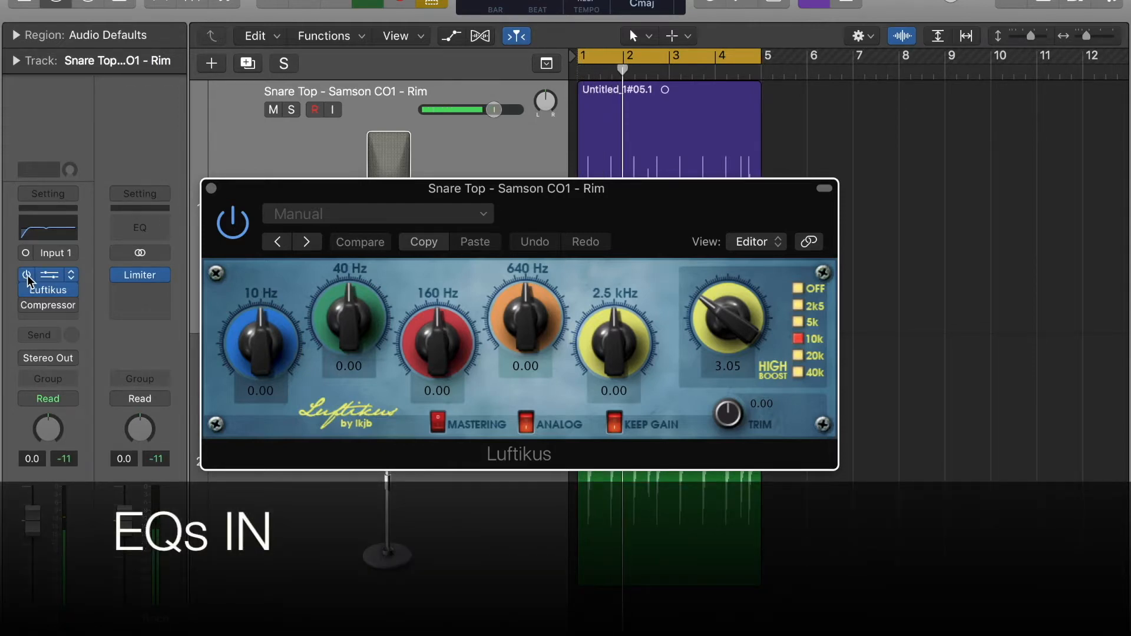
click(26, 275)
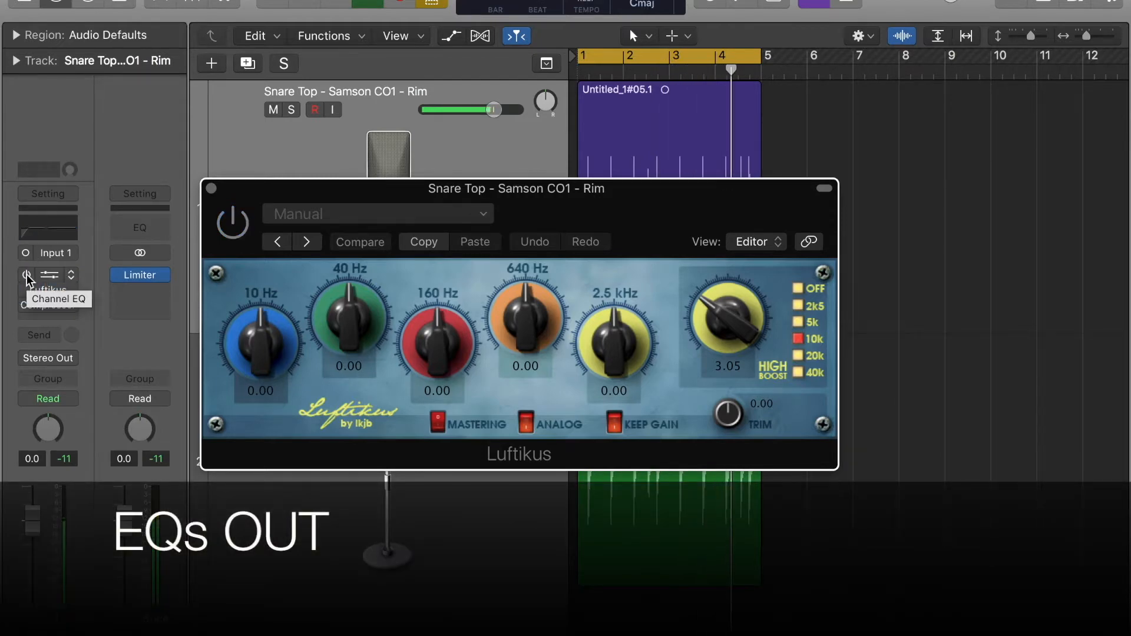
click(27, 275)
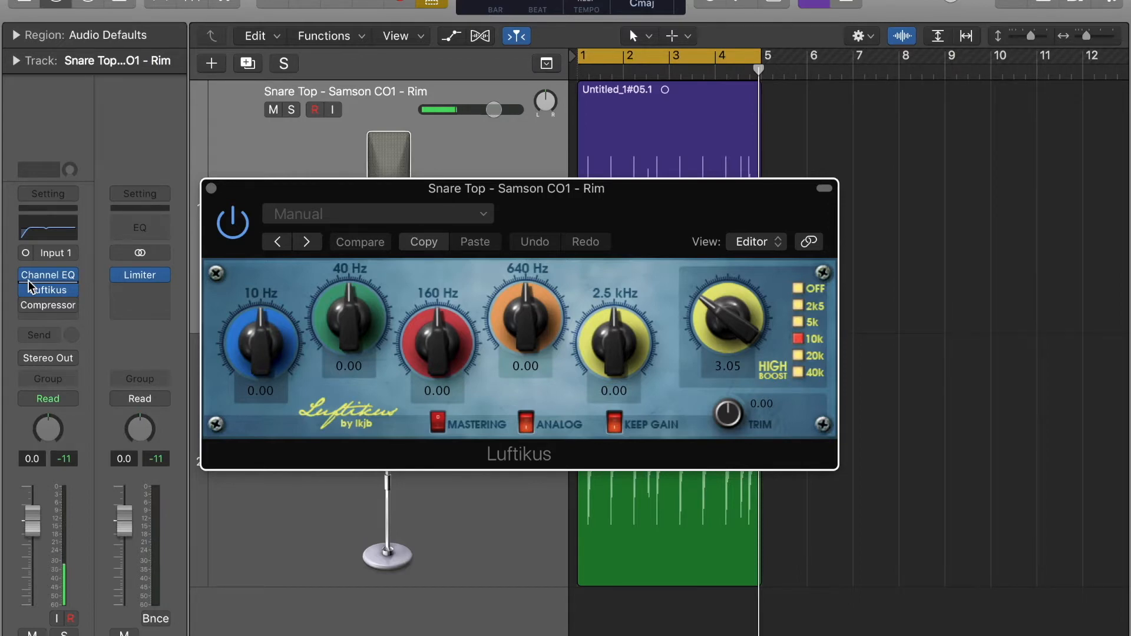
click(30, 287)
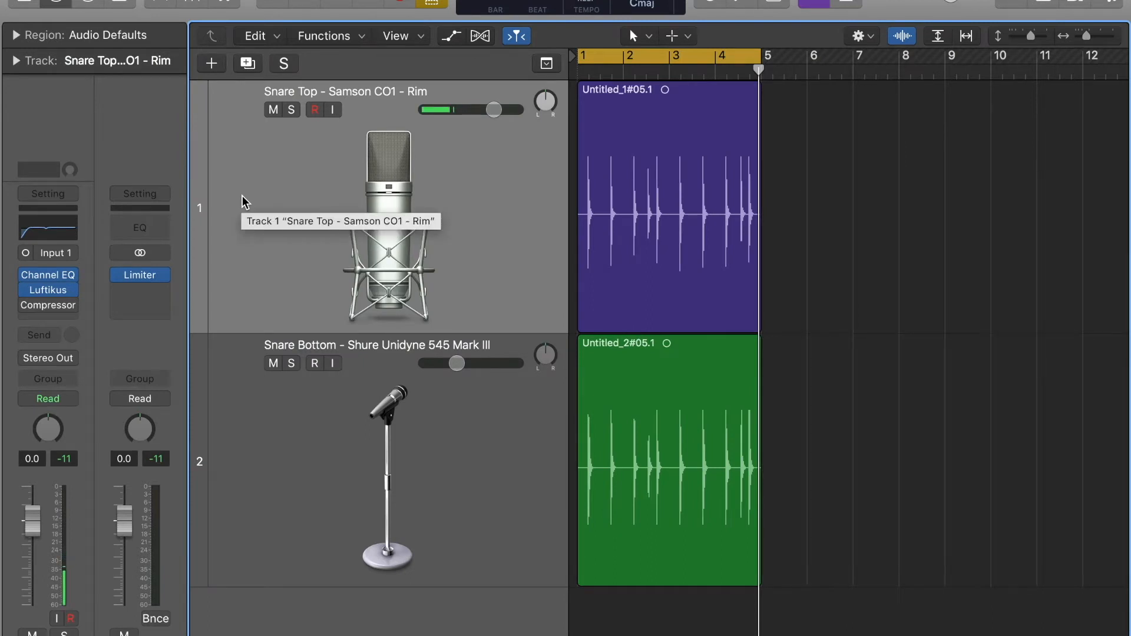
Step: Open the Snare Top track's Compressor and switch it on
click(53, 307)
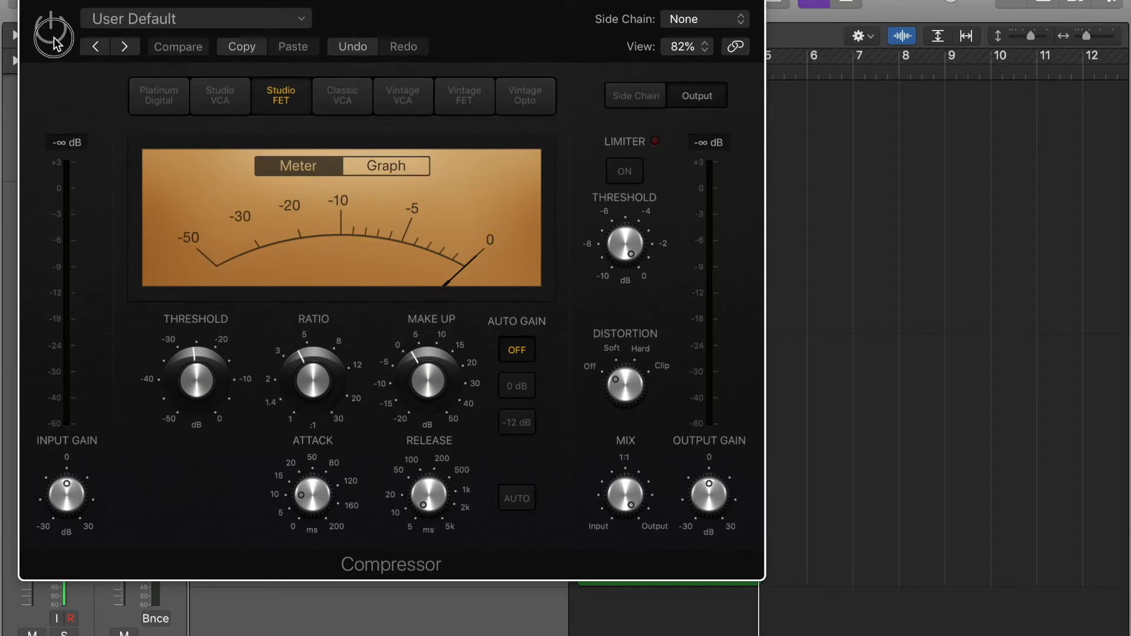
drag(158, 8, 285, 32)
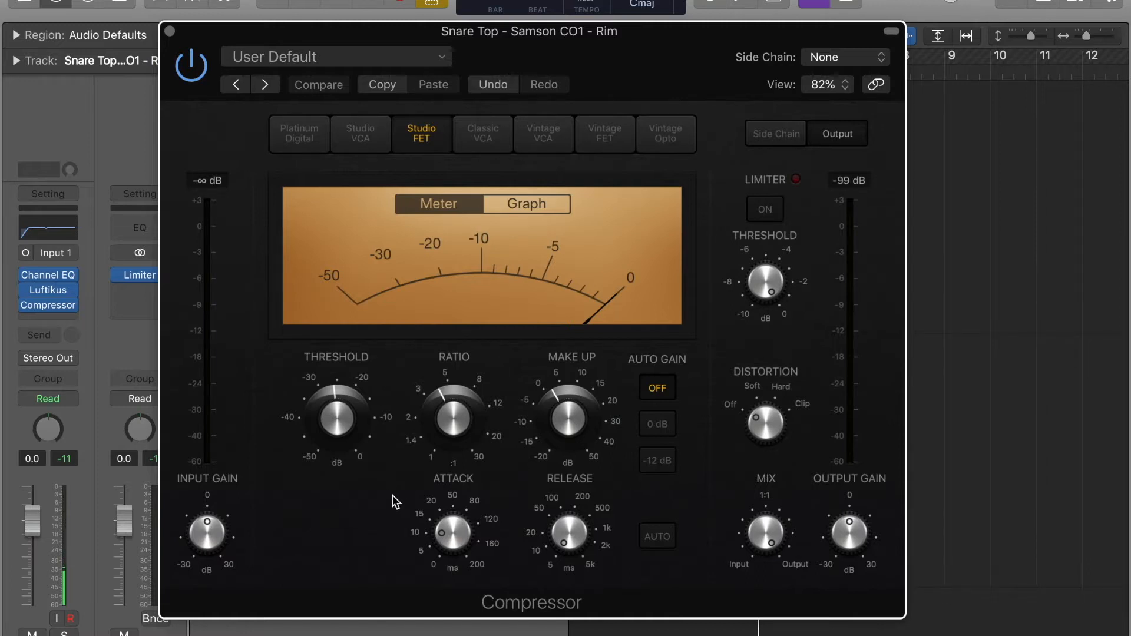
Step: Try a 0.0 ms attack on the Compressor, return it to about 10 ms, and check the release and ratio
mouse_move(474, 481)
mouse_move(458, 544)
drag(456, 539, 463, 596)
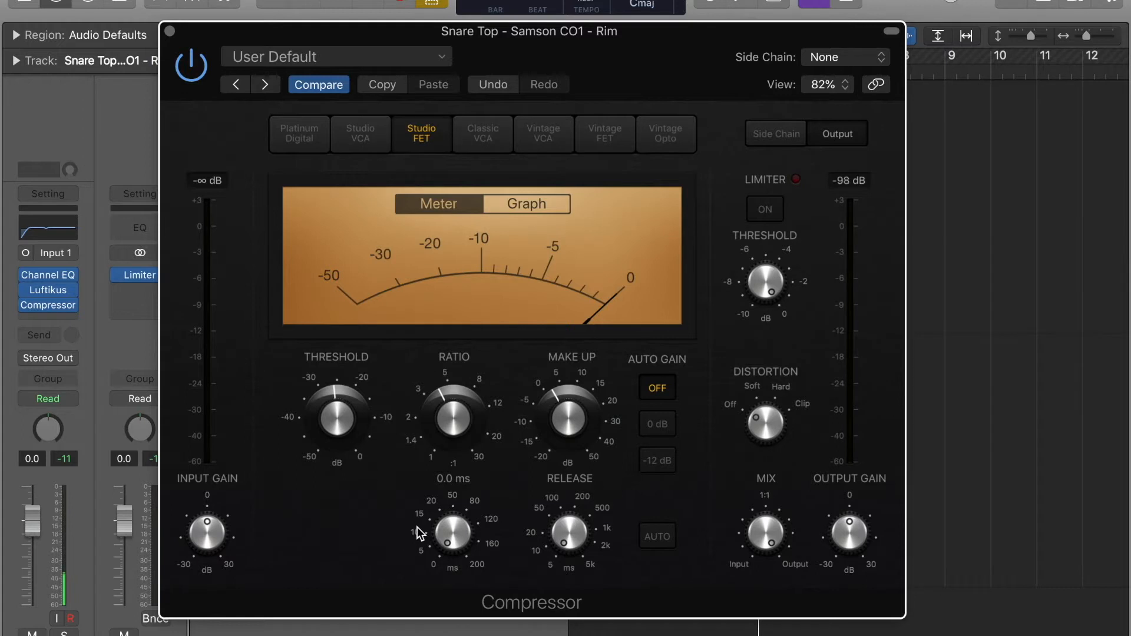
drag(454, 530, 448, 488)
mouse_move(581, 487)
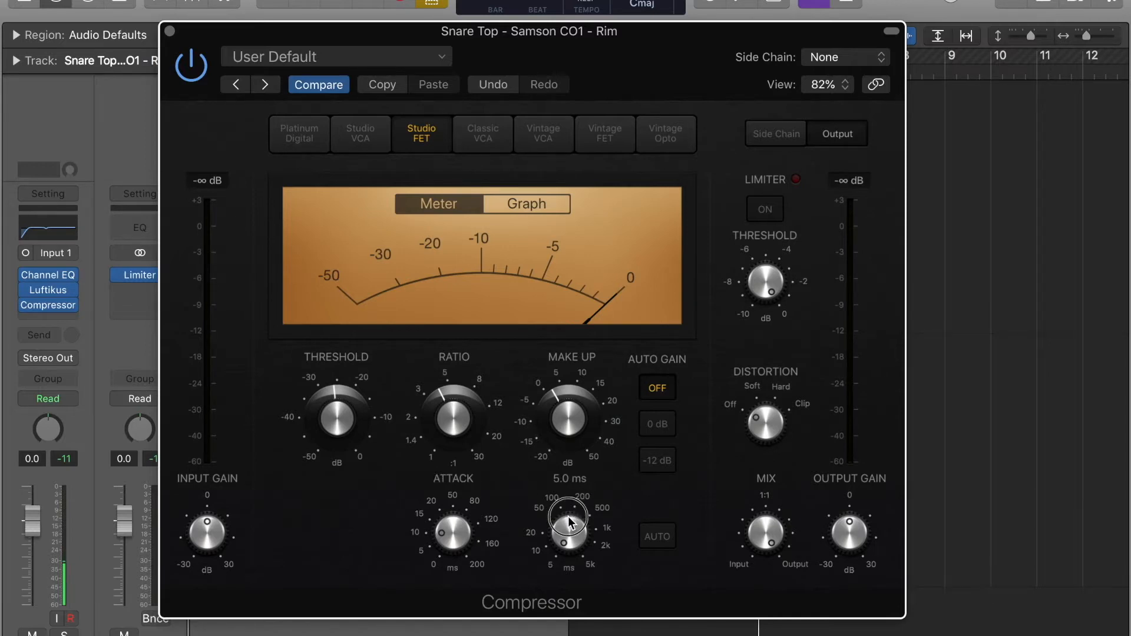
mouse_move(500, 362)
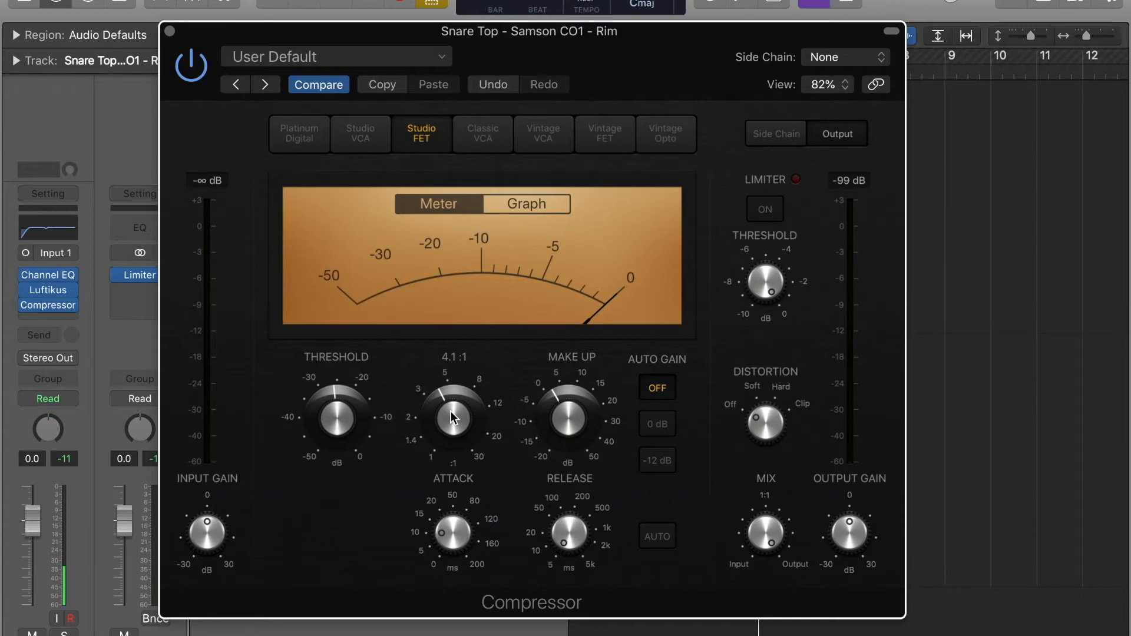
Step: Play the loop with the Compressor on and bypassed to compare them, and view the gain reduction as a graph
key(space)
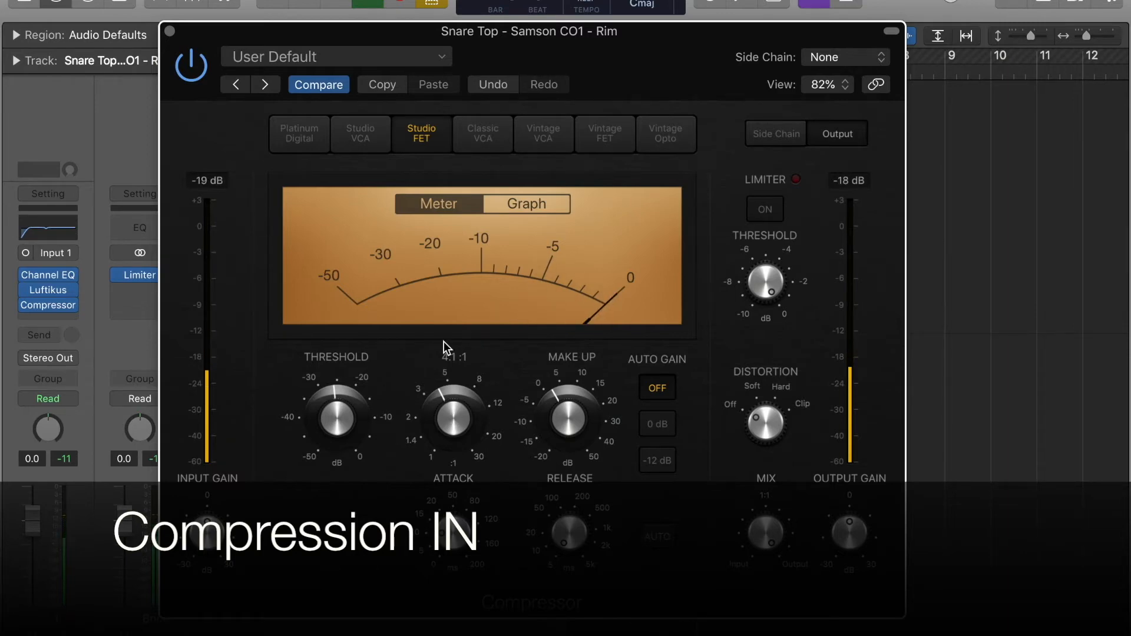
click(200, 67)
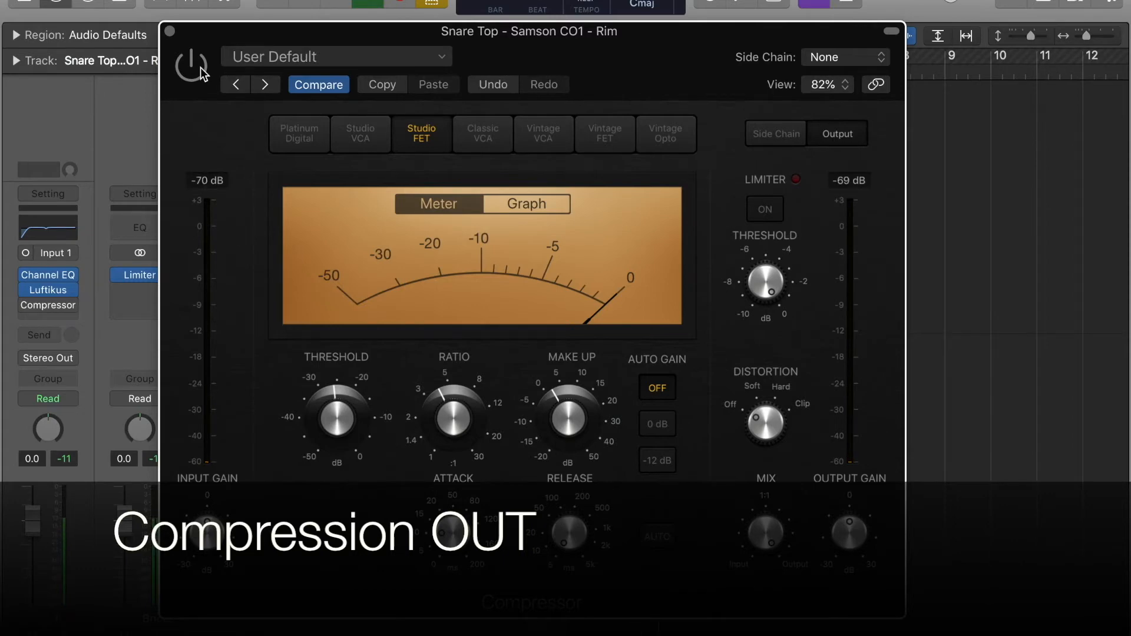
click(192, 65)
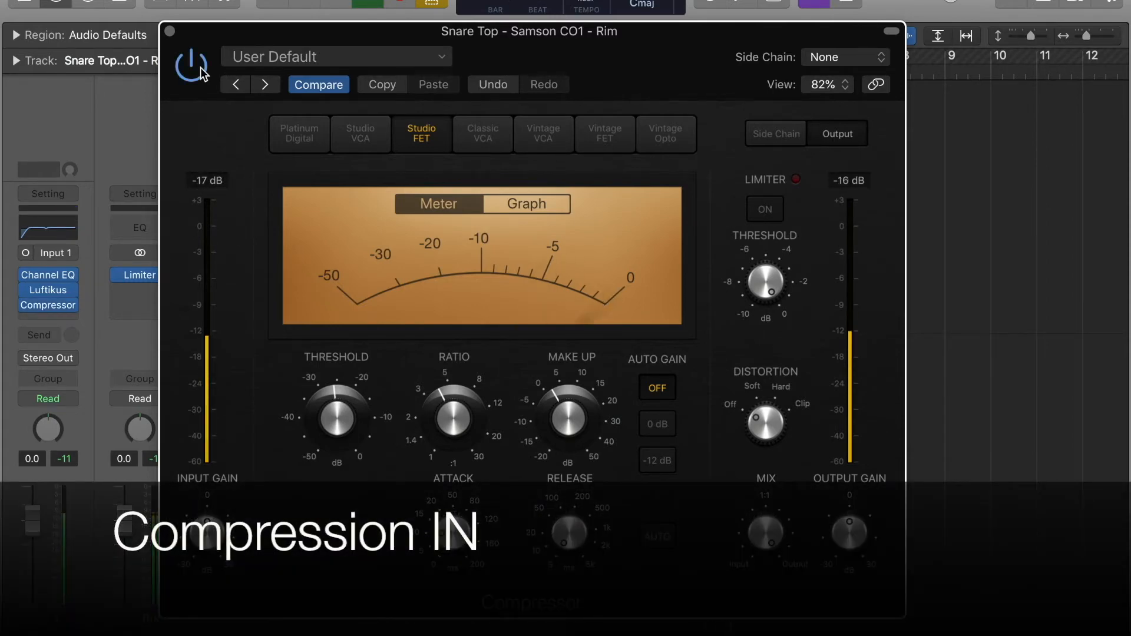
click(529, 206)
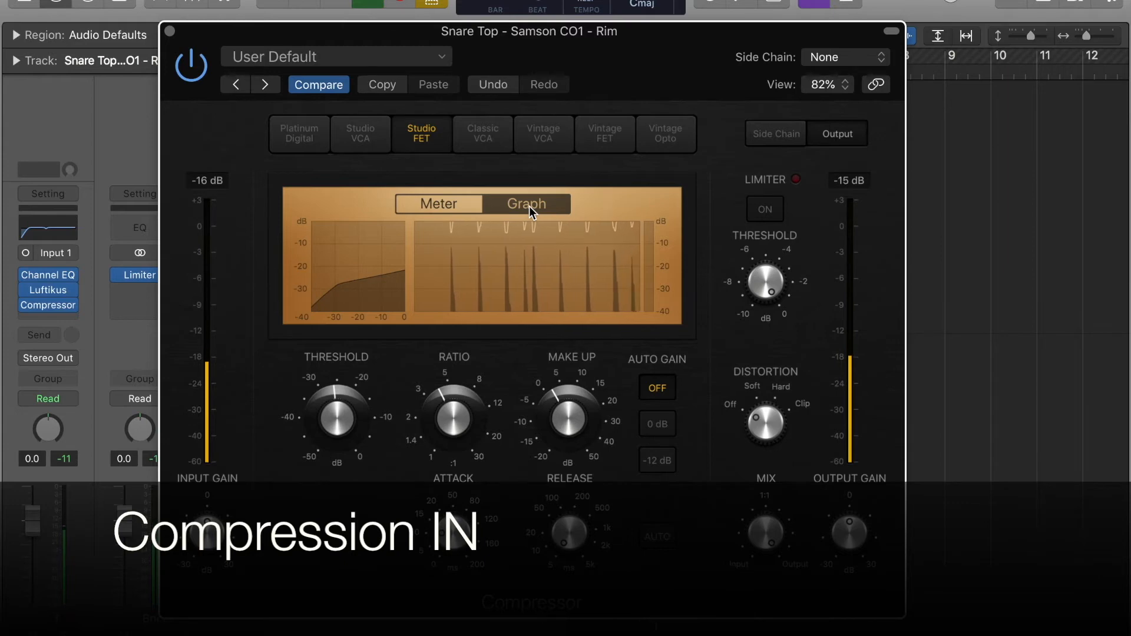
click(463, 207)
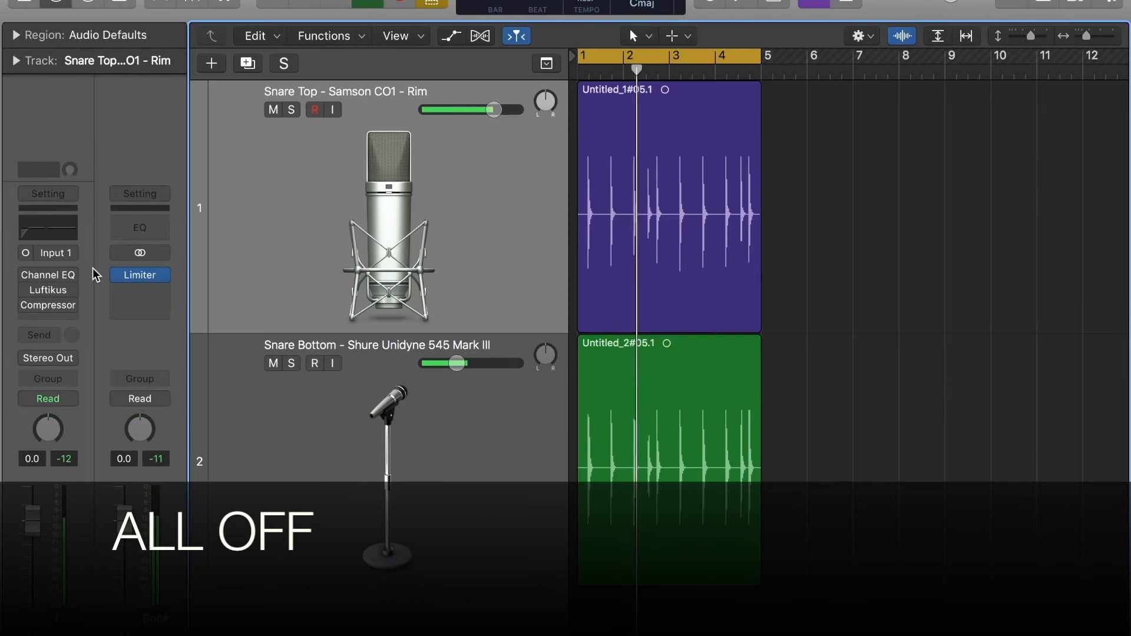
Step: Toggle Channel EQ, Luftikus and Compressor together during playback to compare the processing, leaving all three on
mouse_move(58, 277)
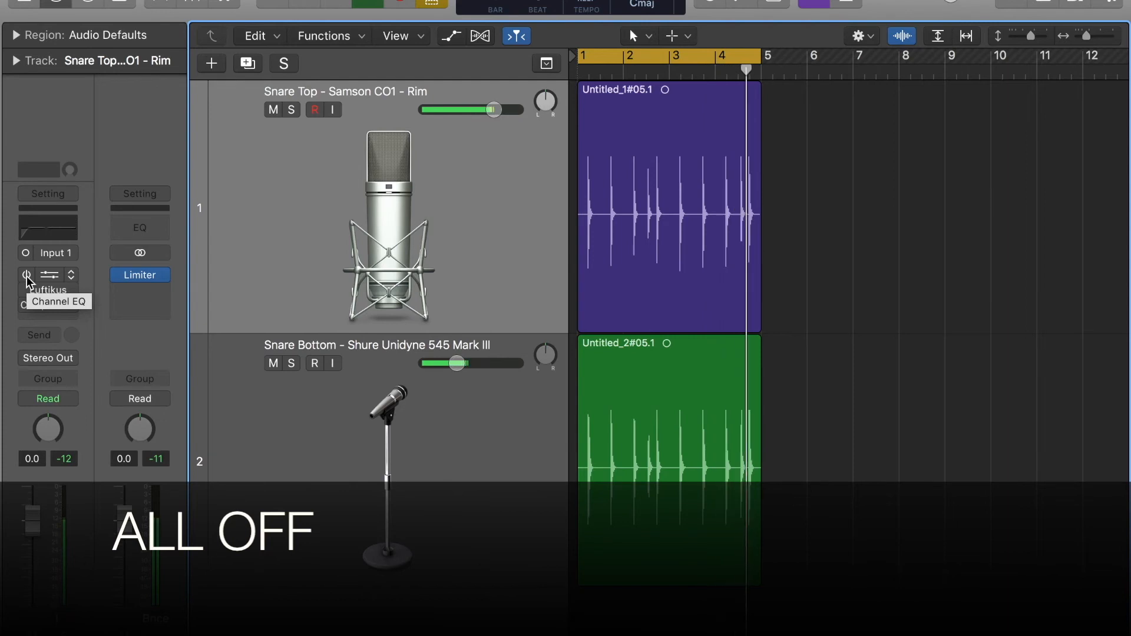
drag(27, 276, 27, 310)
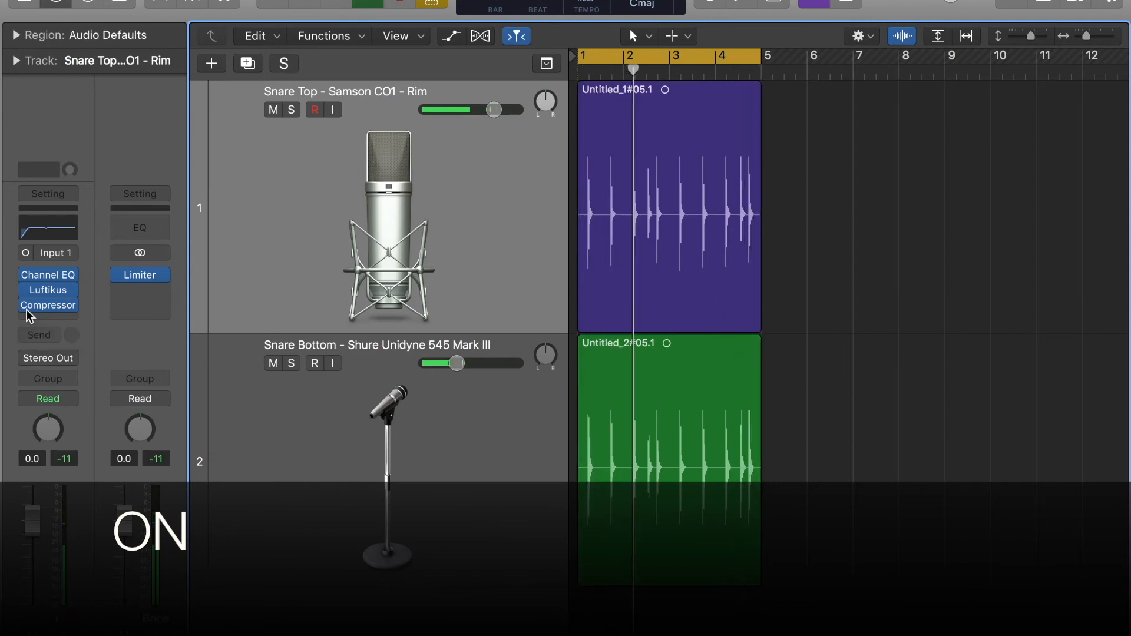
drag(26, 277, 27, 317)
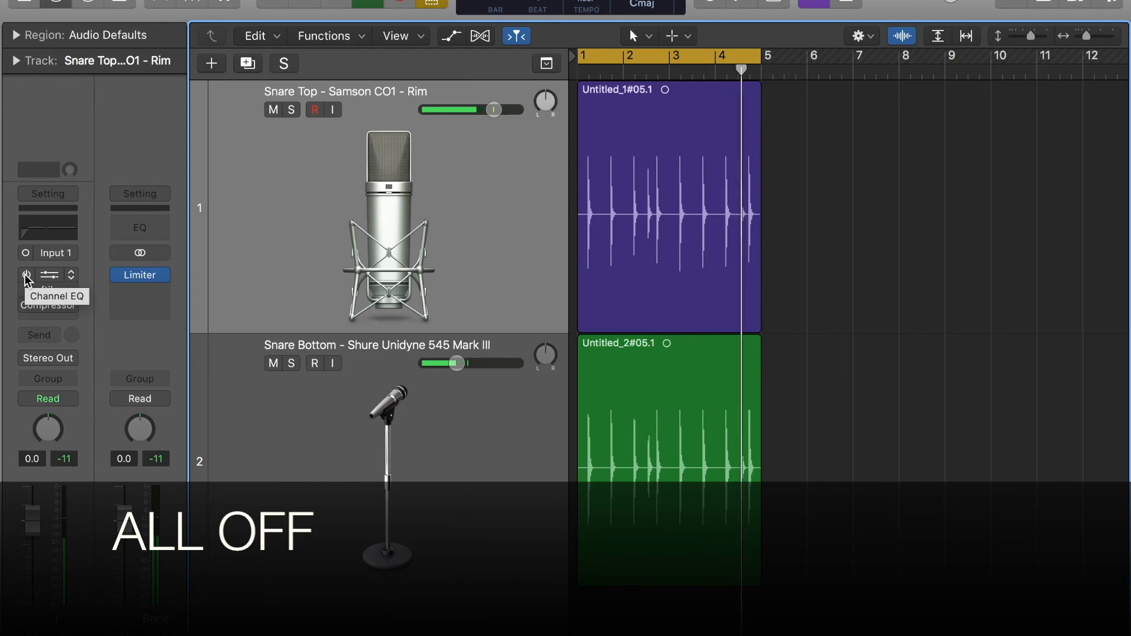
click(27, 276)
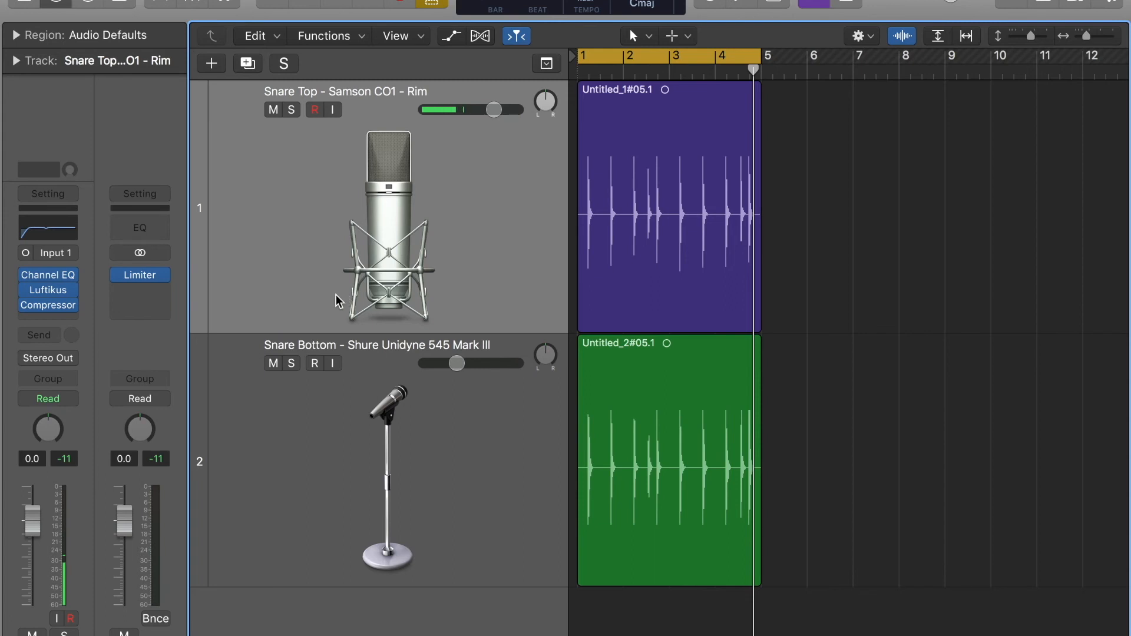
Step: Select the Snare Bottom track to work on its plug-ins
click(216, 490)
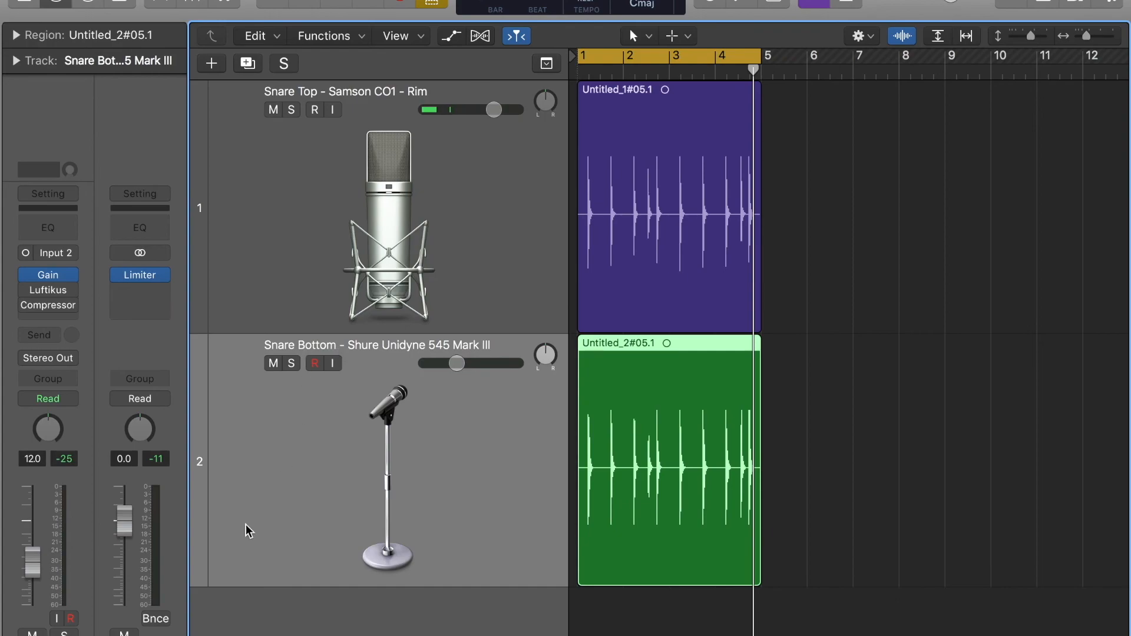